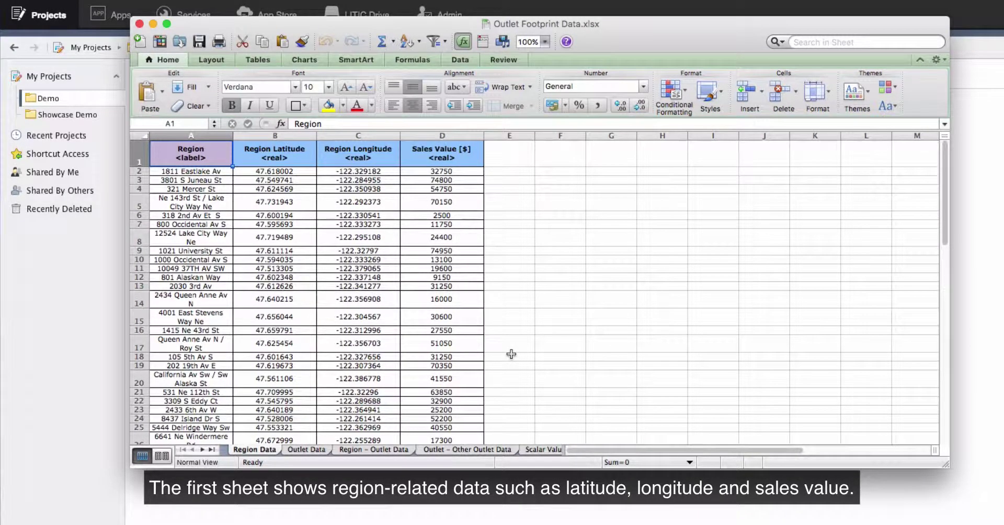
Review the Outlet Data, Region - Outlet Data and Outlet - Other Outlet Data sheets, and close the workbook.
left_click(323, 449)
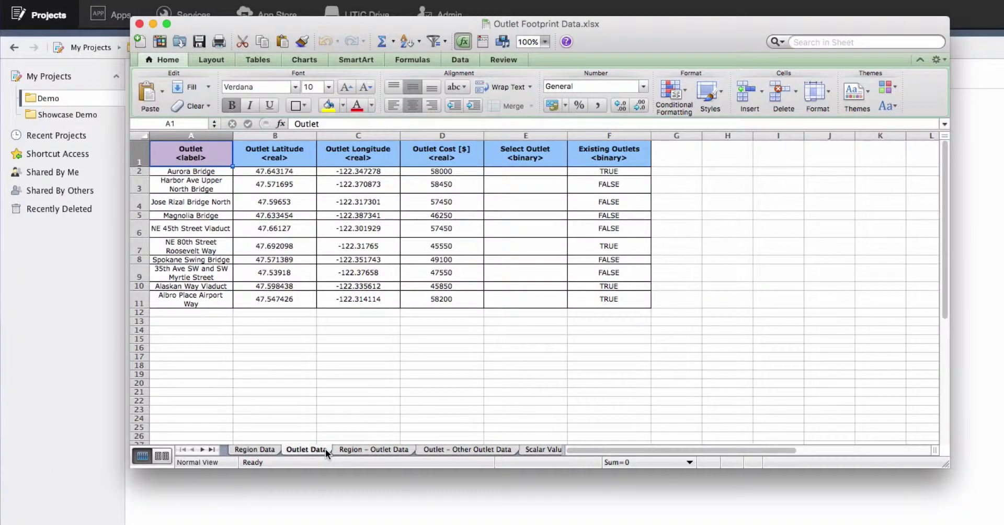
left_click(346, 451)
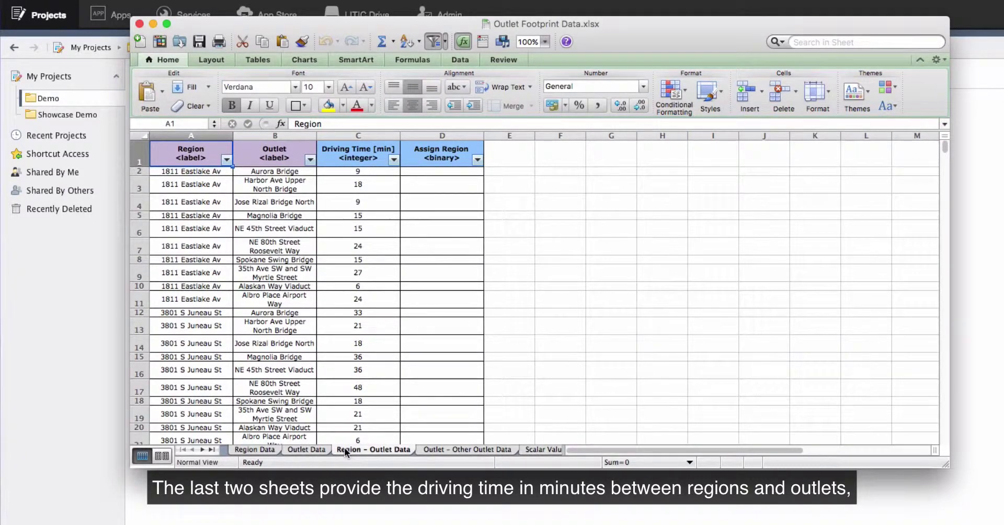
left_click(429, 451)
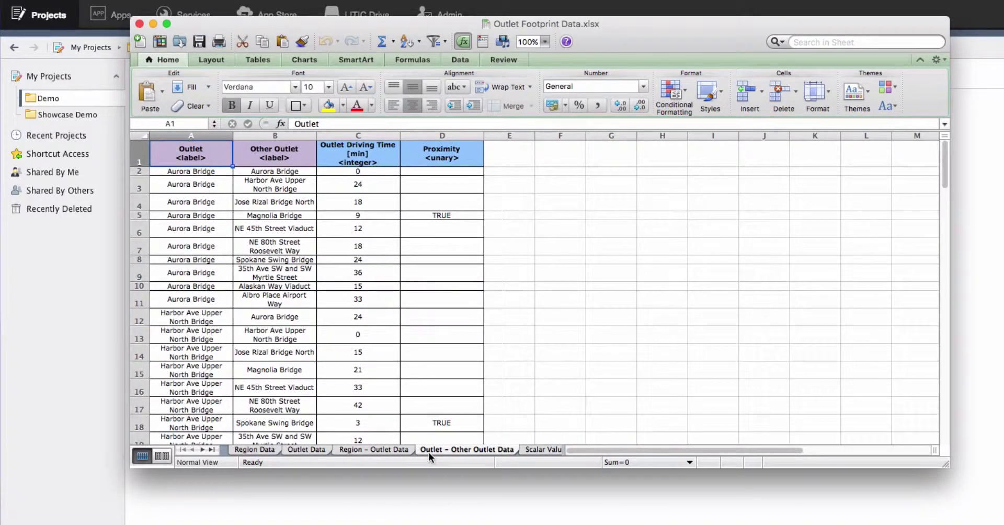
key("super+w")
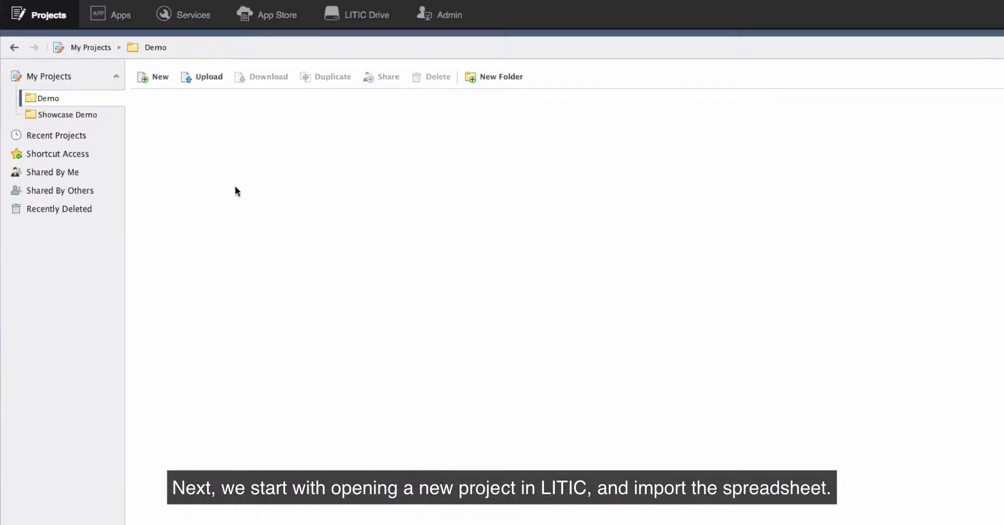
Create a new project named "Retail Footprint Analysis" in the Demo folder.
left_click(157, 80)
type("Ret")
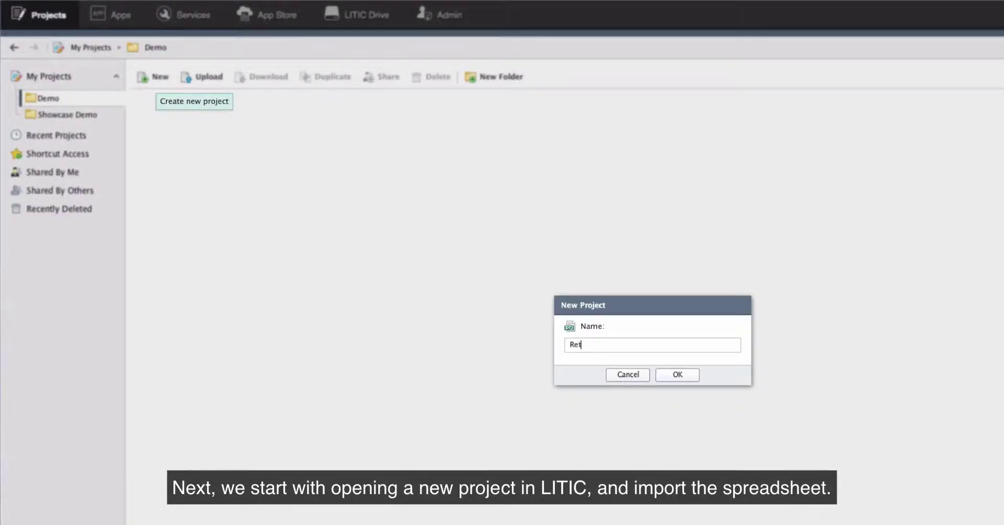
type("ail Footprint Analysis")
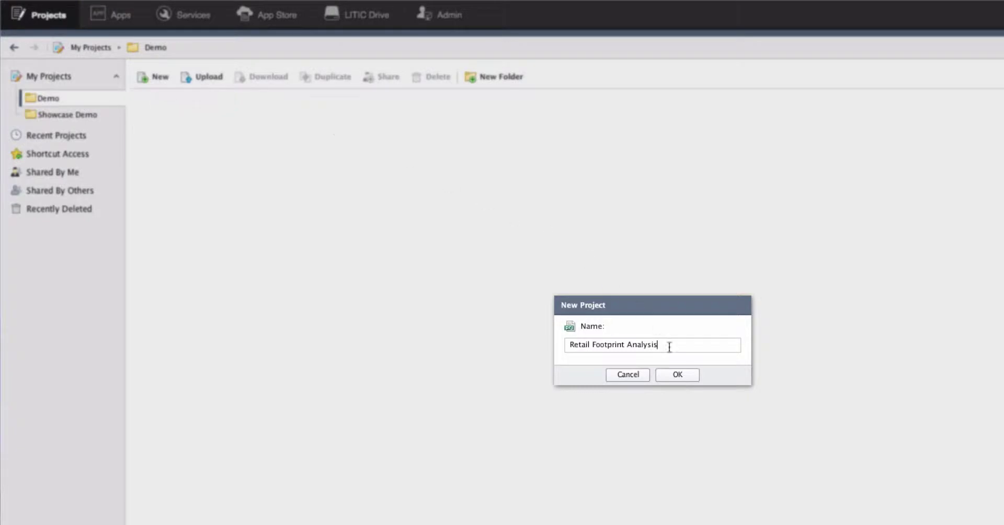
left_click(678, 375)
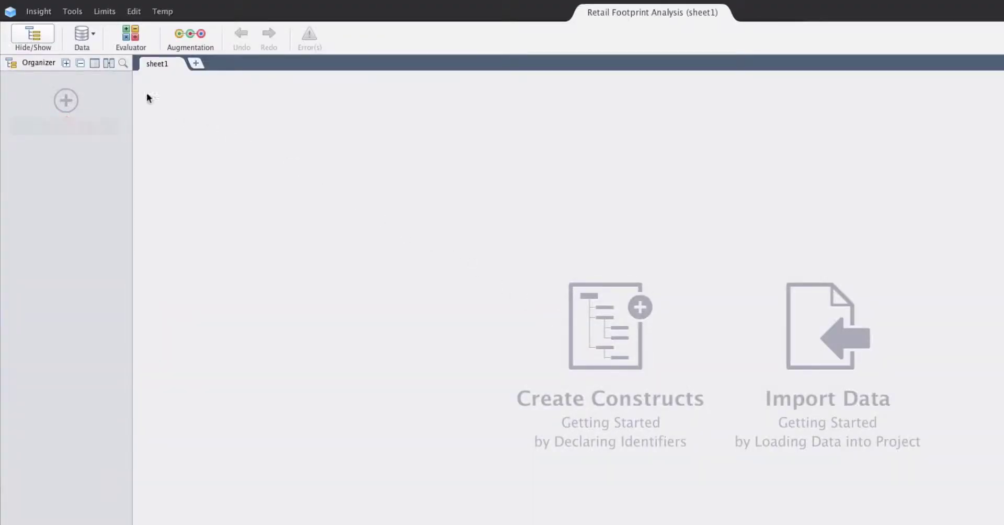
Import Outlet Footprint Data.xlsx from My Computer into the project and widen the Organizer to fit the full item names.
left_click(92, 39)
left_click(102, 70)
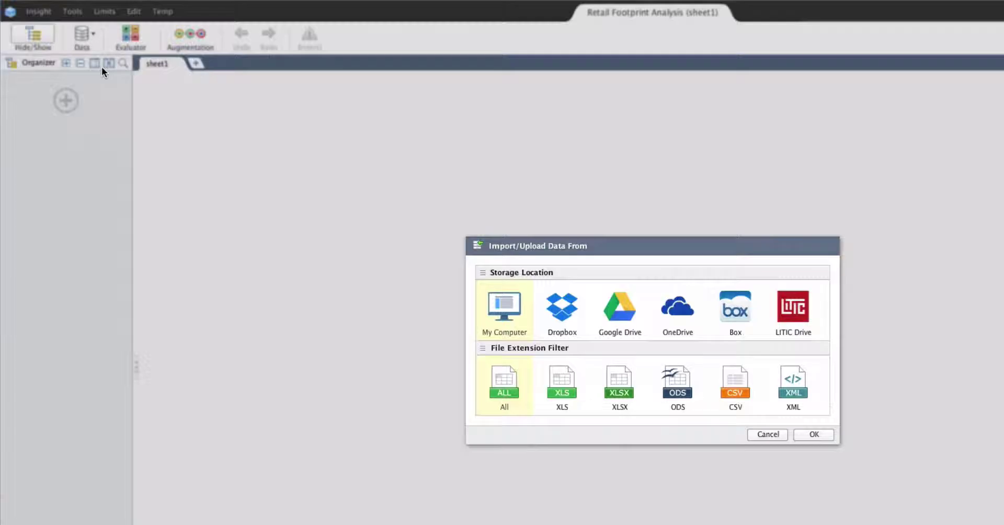
left_click(797, 435)
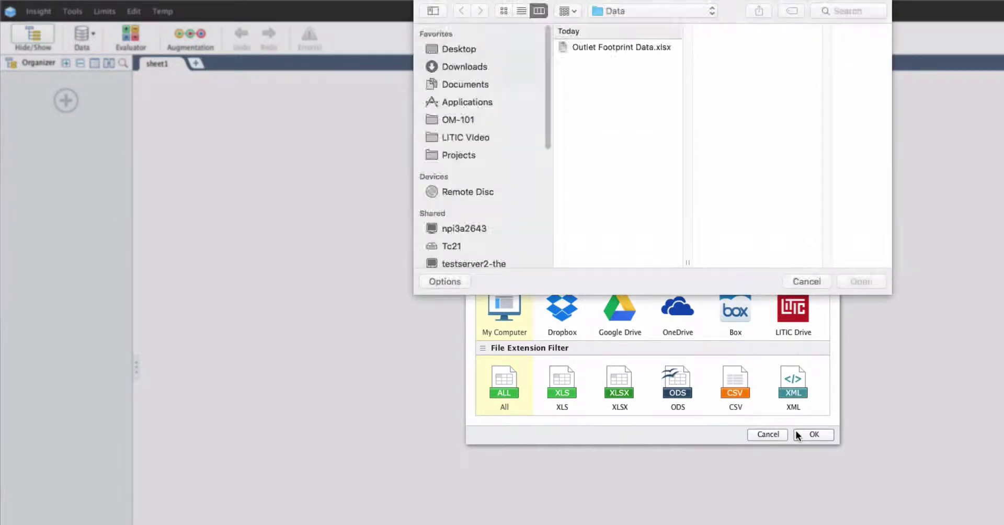
left_click(638, 48)
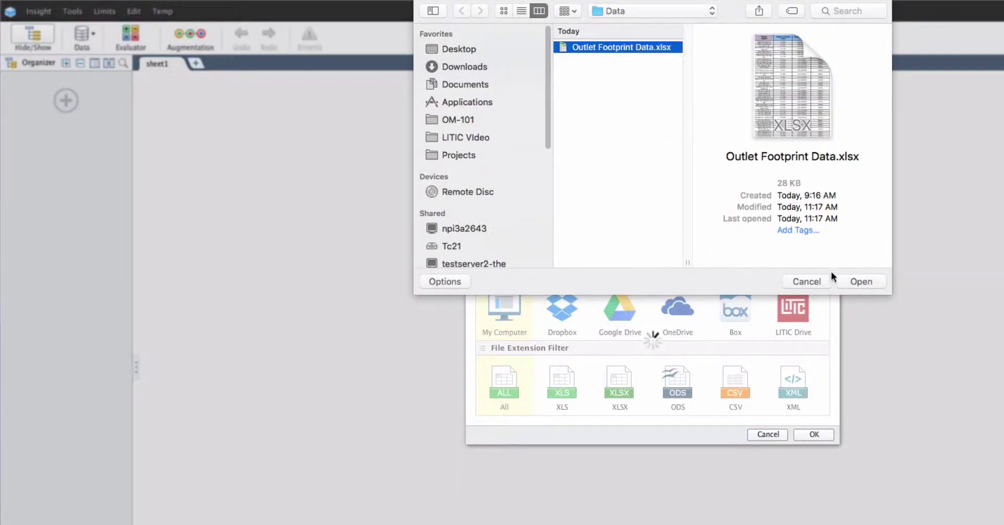
left_click(851, 281)
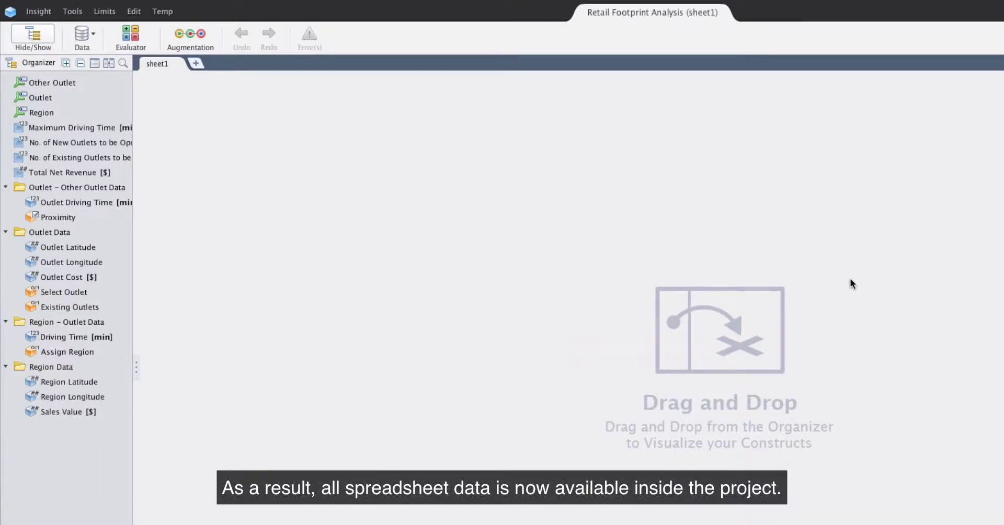
left_click_drag(137, 365, 185, 369)
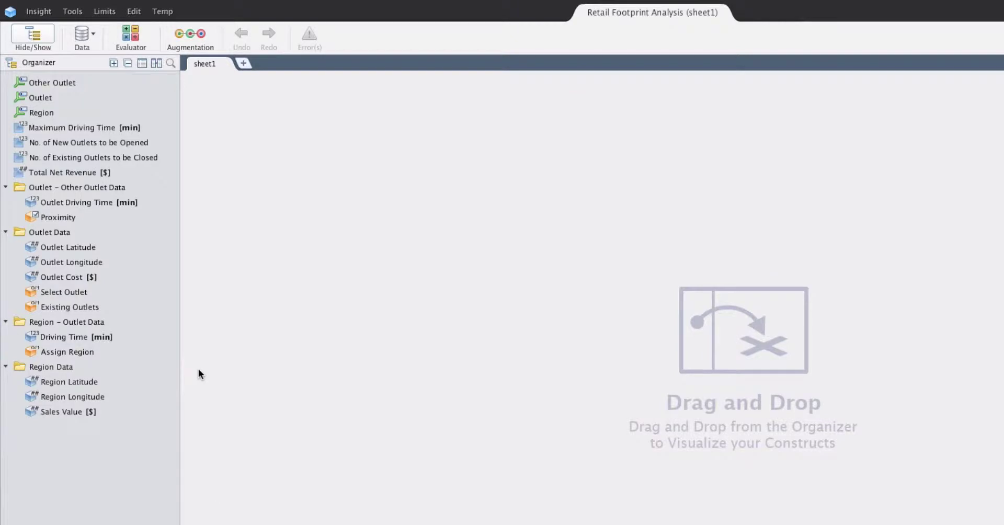
left_click(198, 369)
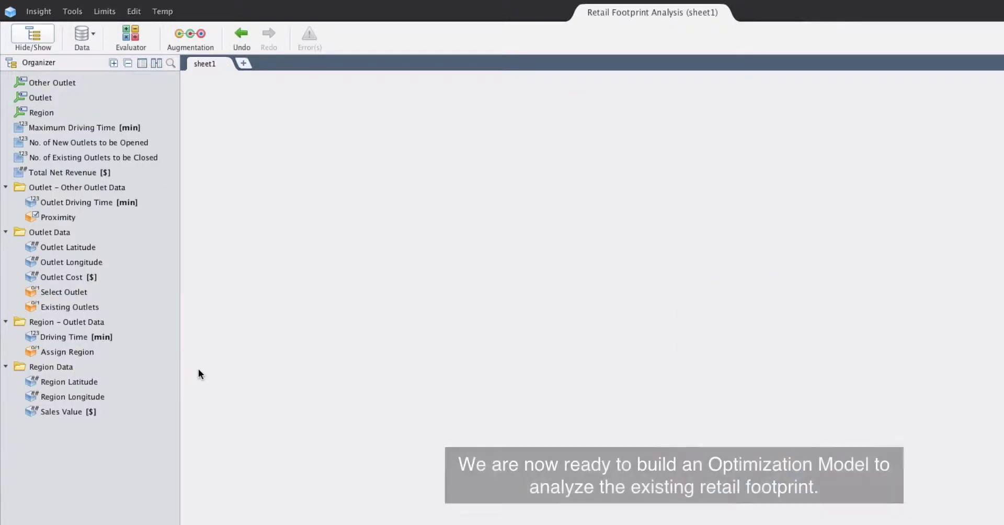
Create an Optimization Model construct named "Retail Footprint Analysis" below Sales Value in the Region Data folder.
right_click(152, 404)
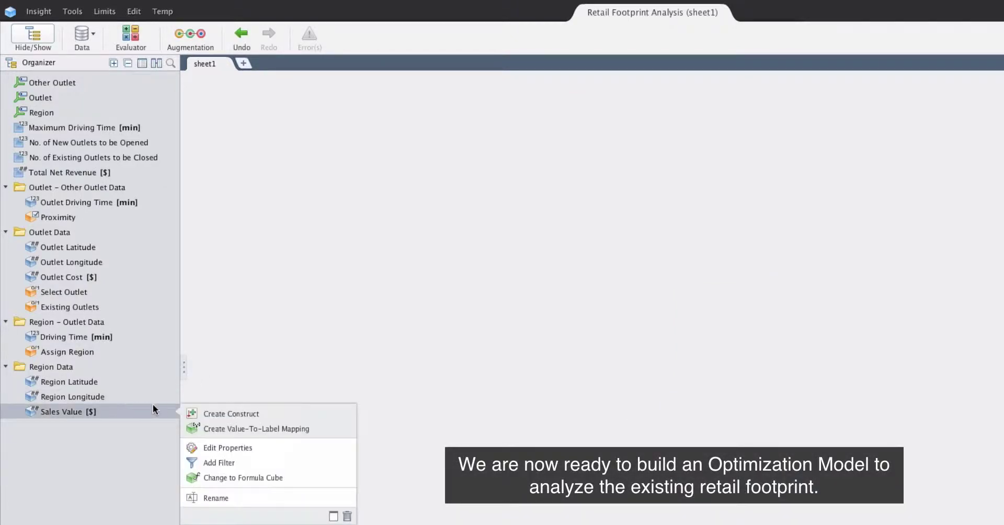
left_click(261, 413)
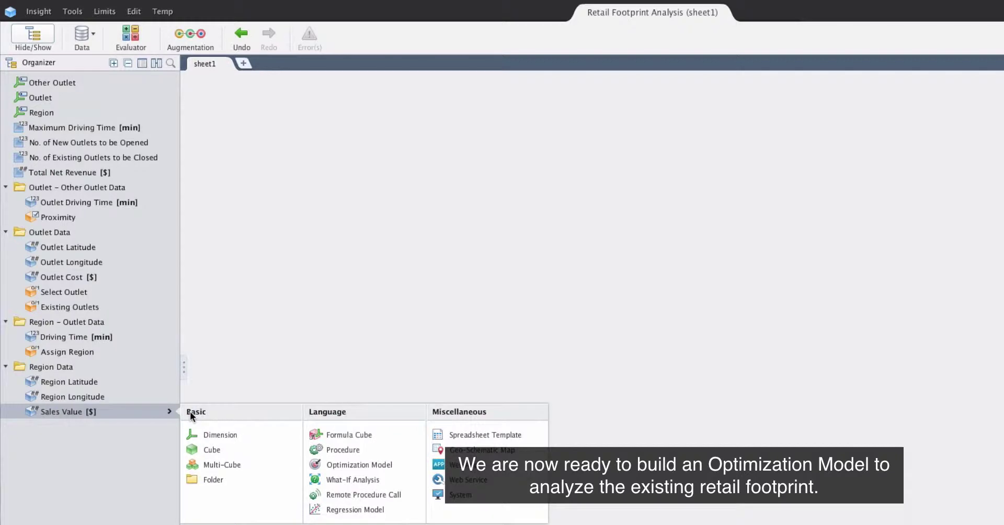
left_click(333, 465)
type("Reta")
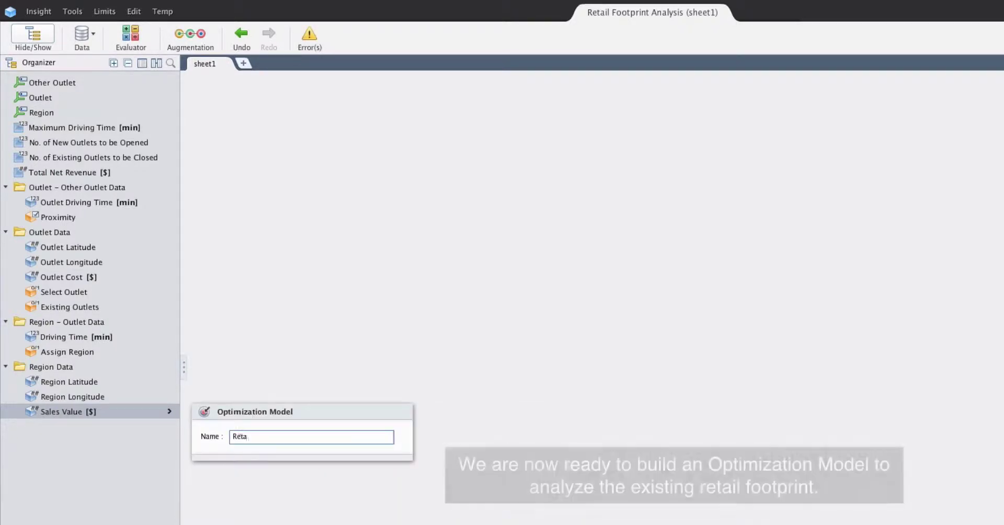
type("il Footprint Analysis")
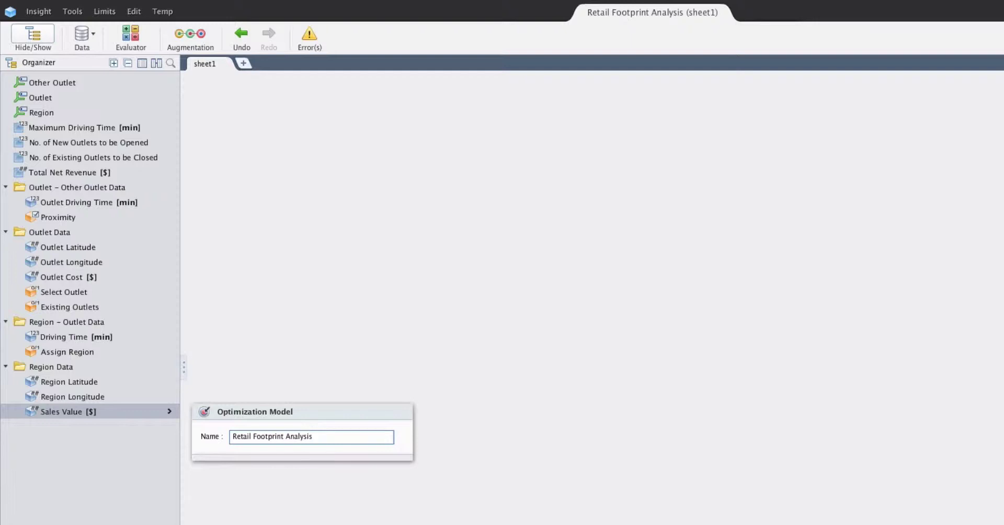
key("Return")
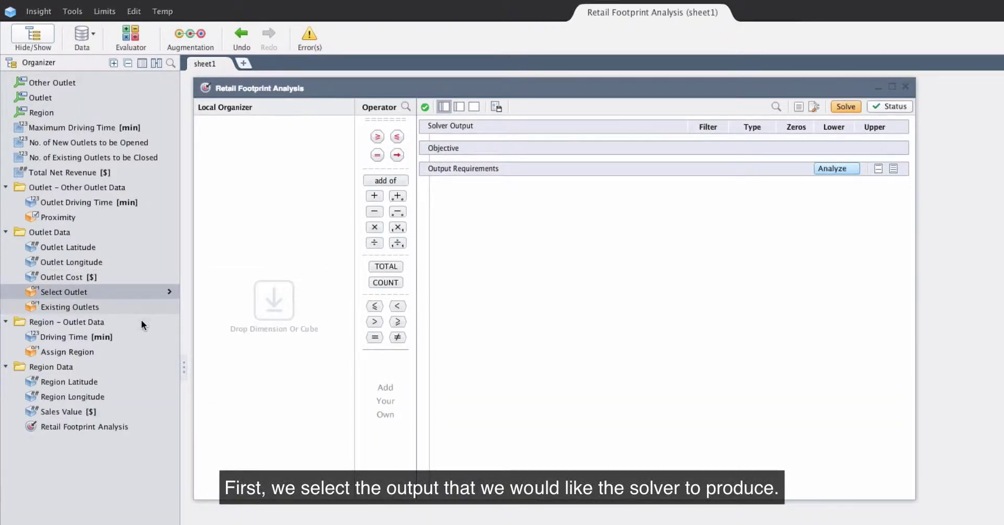
Add Select Outlet, Assign Region and Total Net Revenue as solver outputs of the optimization model.
mouse_move(147, 294)
left_click_drag(147, 293, 450, 137)
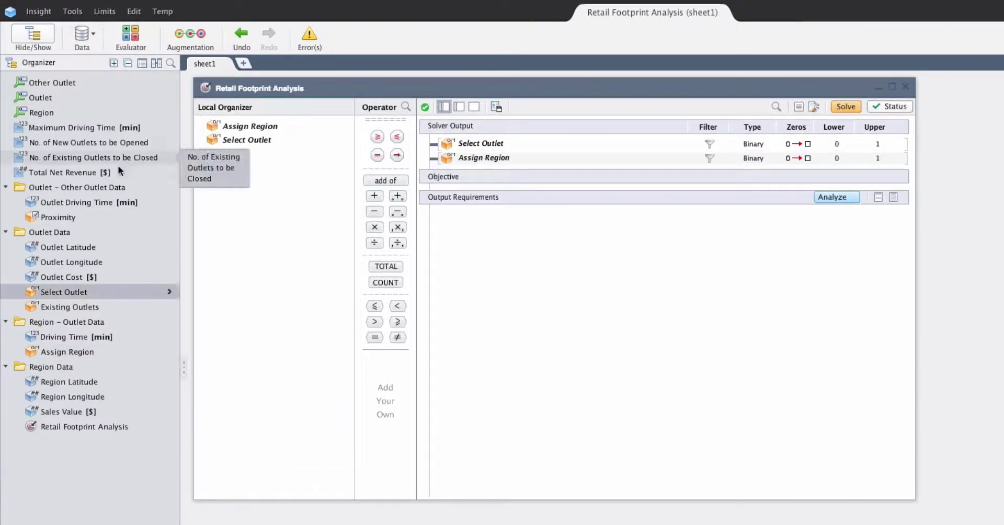
left_click_drag(126, 172, 467, 171)
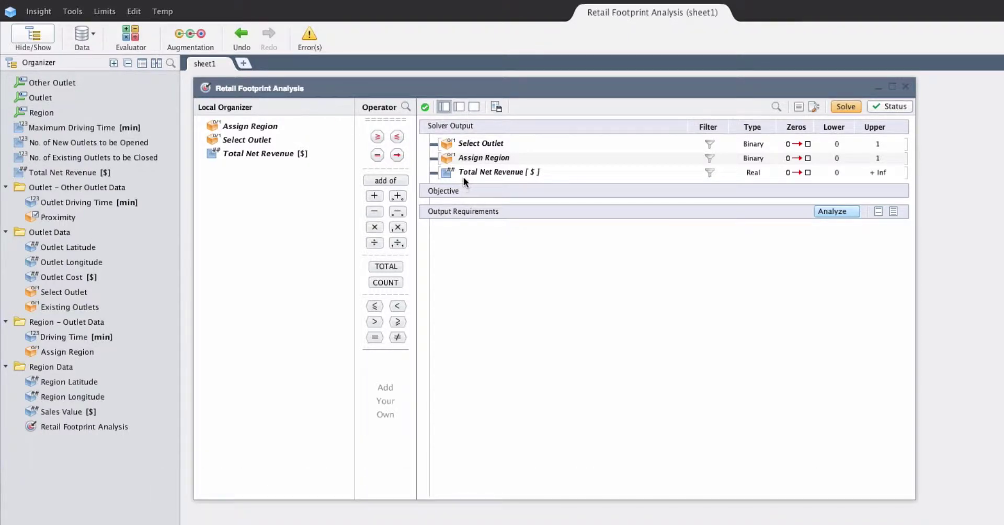
Make Total Net Revenue the model's objective with the direction maximize.
left_click_drag(463, 177, 466, 204)
left_click(465, 204)
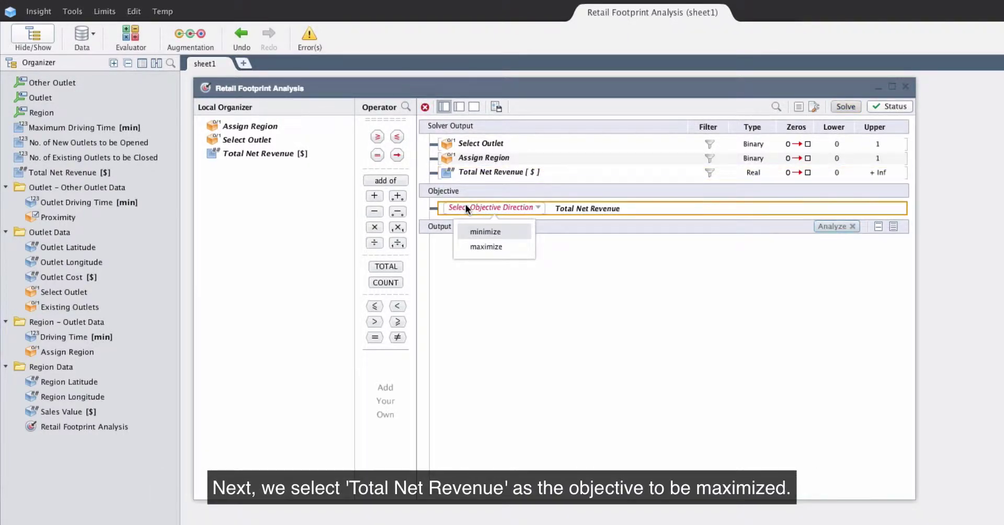
left_click(472, 241)
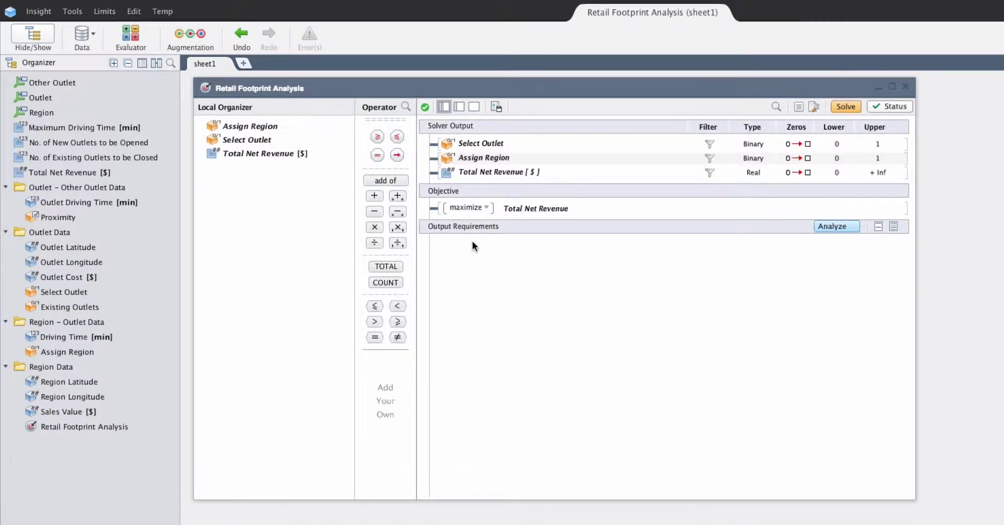
Add an equality requirement titled "Total net revenue determination" that sets Total Net Revenue equal to Sales Value.
left_click_drag(395, 211, 447, 259)
type("Total")
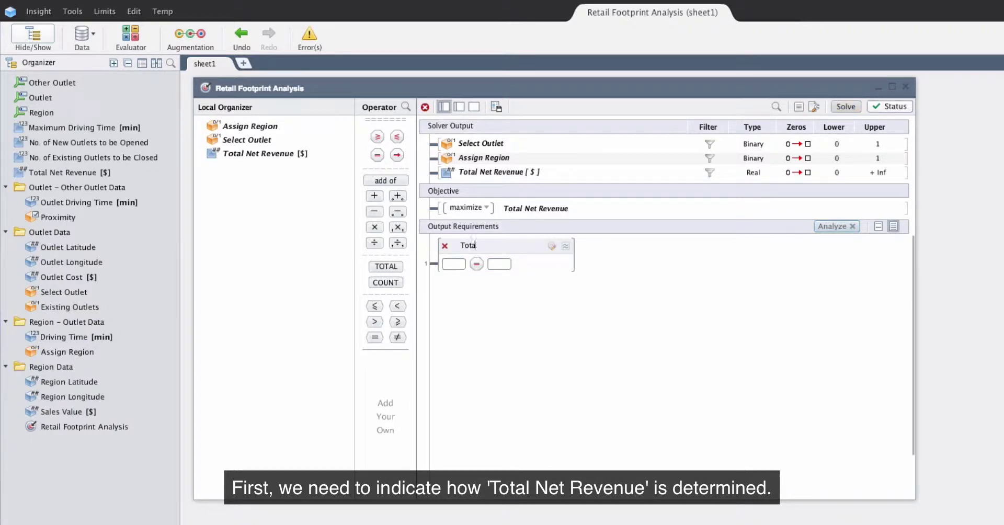
type(" net revenue determination")
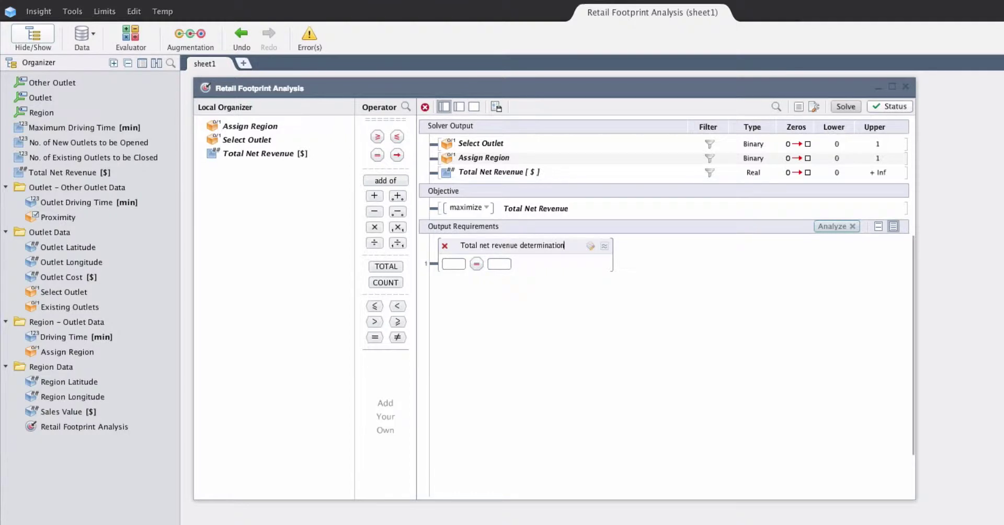
left_click_drag(489, 173, 454, 260)
left_click_drag(68, 411, 551, 267)
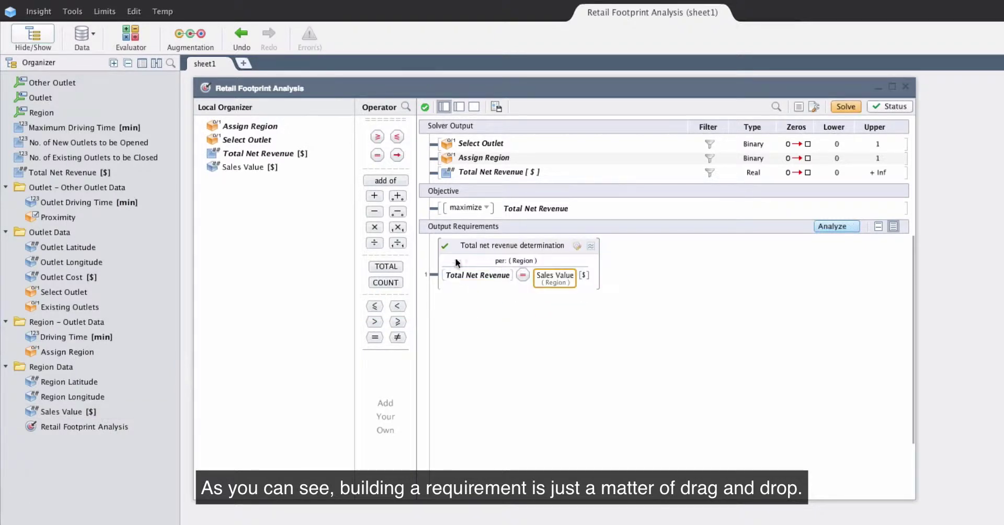
Multiply Sales Value by Assign Region and wrap the product in a TOTAL over Region and Outlet.
left_click_drag(370, 228, 537, 280)
left_click_drag(477, 159, 614, 280)
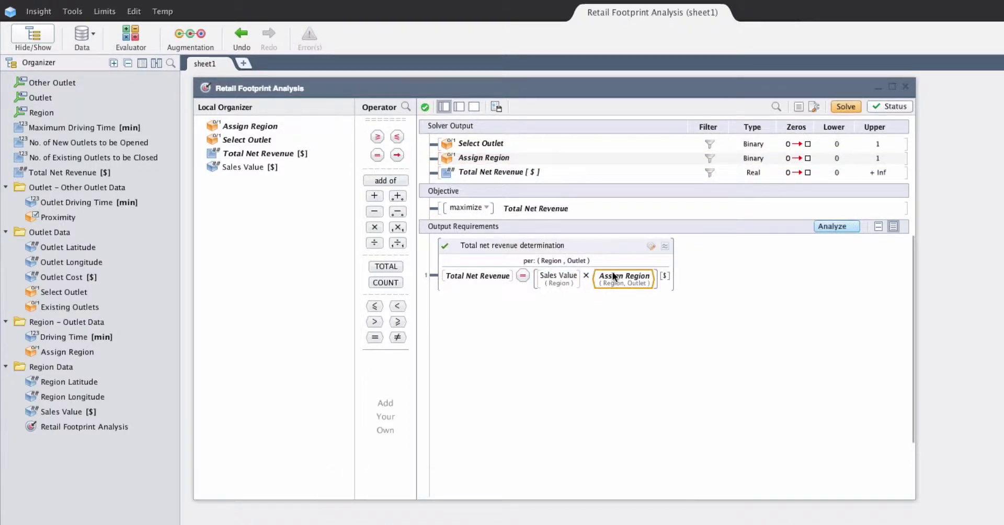
left_click_drag(386, 266, 589, 276)
Subtract the TOTAL of Outlet Cost times Select Outlet over Outlet from the sales term in the net revenue requirement.
left_click_drag(375, 211, 548, 269)
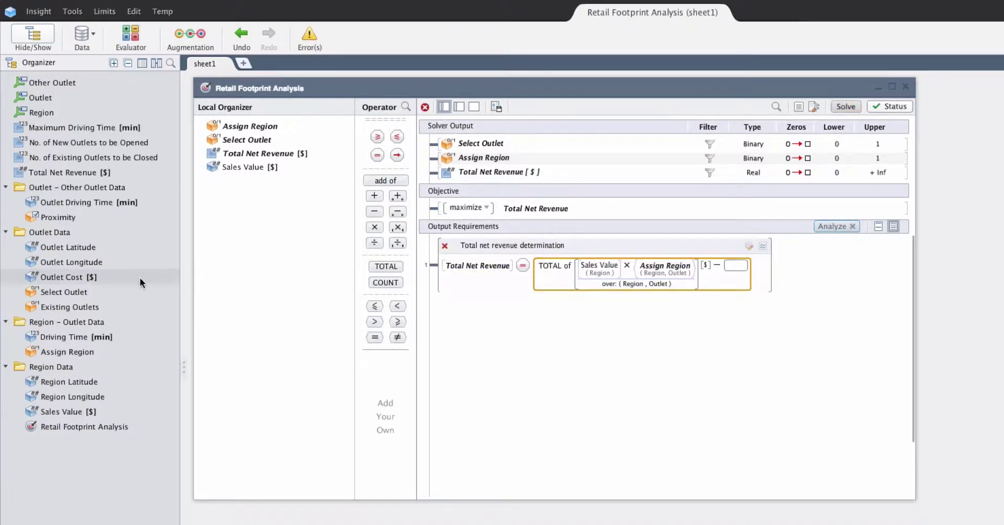
left_click_drag(140, 283, 732, 266)
left_click_drag(374, 227, 719, 265)
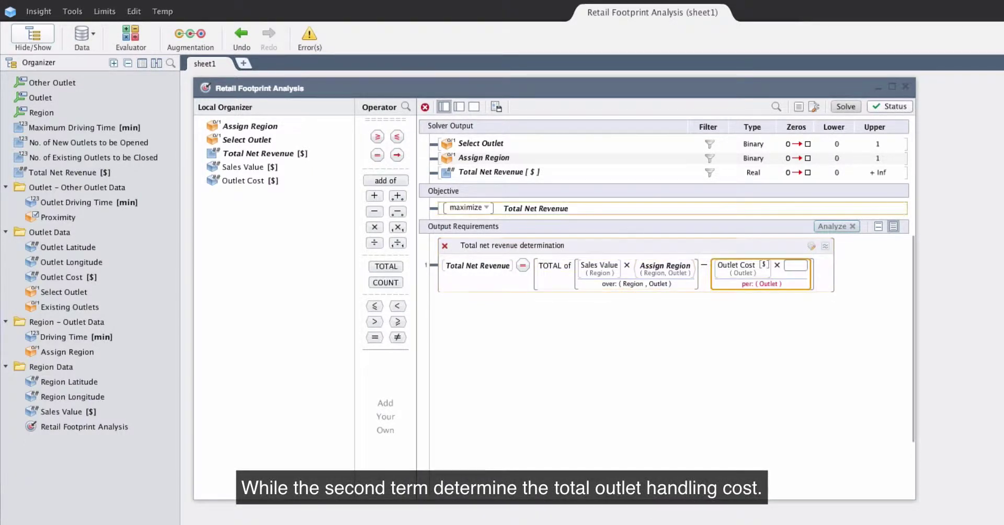
left_click_drag(455, 144, 789, 266)
left_click_drag(386, 266, 763, 269)
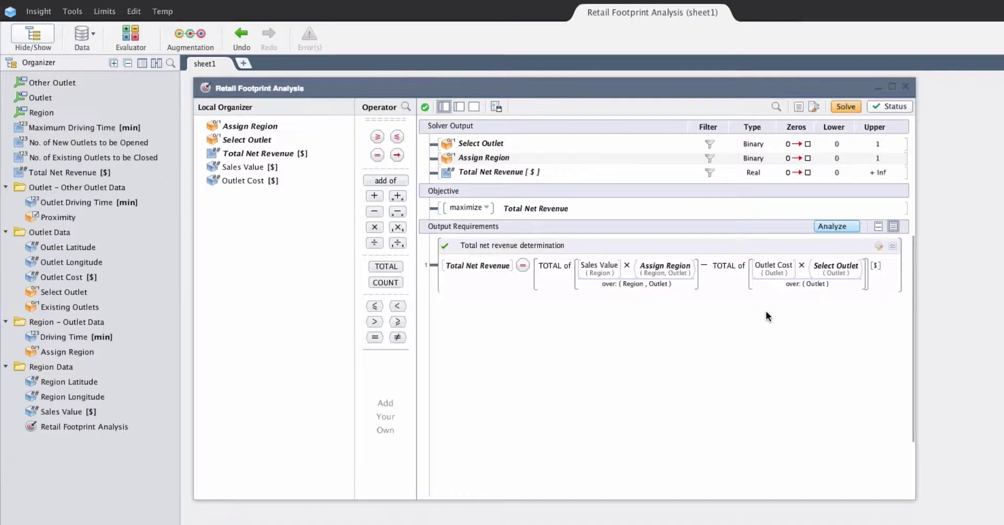
Add a less-than-or-equal requirement titled "Each region is assigned to at most one outlet".
left_click_drag(397, 137, 447, 301)
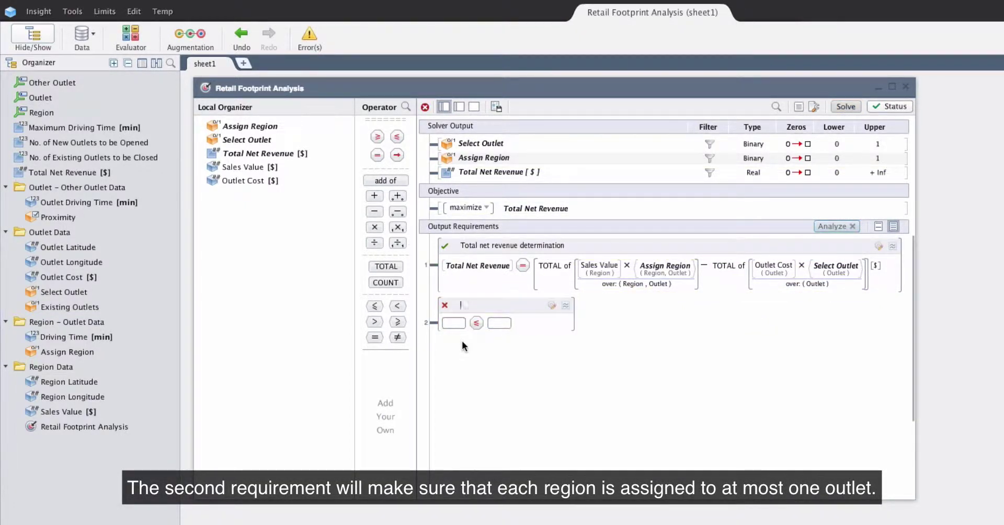
type("Each region")
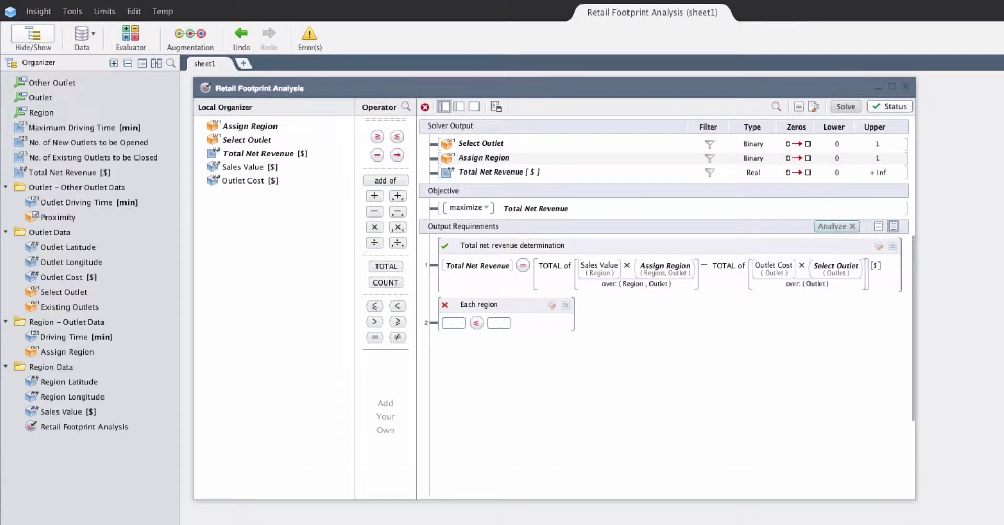
type(" is assigned to at most one outlet")
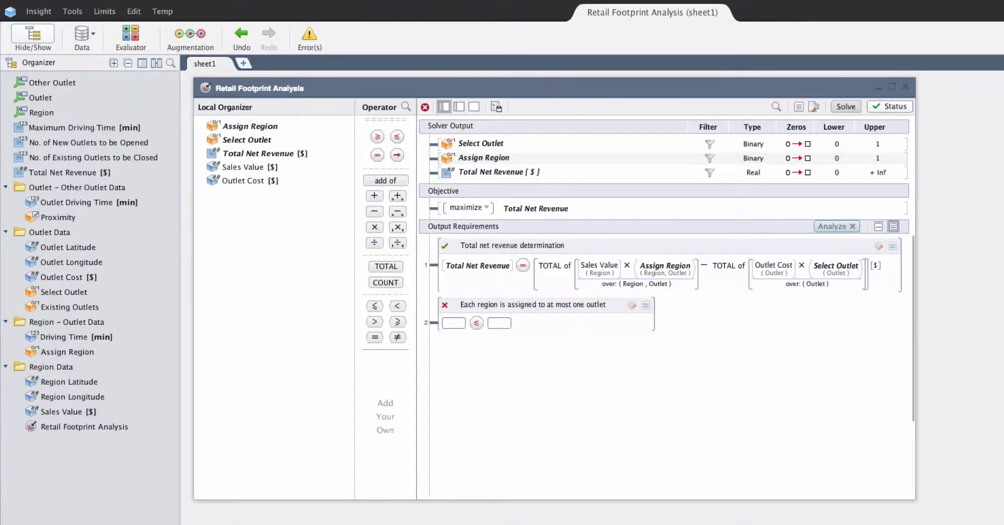
Define the region assignment requirement as TOTAL of Assign Region per Region over Outlet, less than or equal to 1.
left_click_drag(489, 159, 460, 320)
left_click_drag(386, 266, 455, 332)
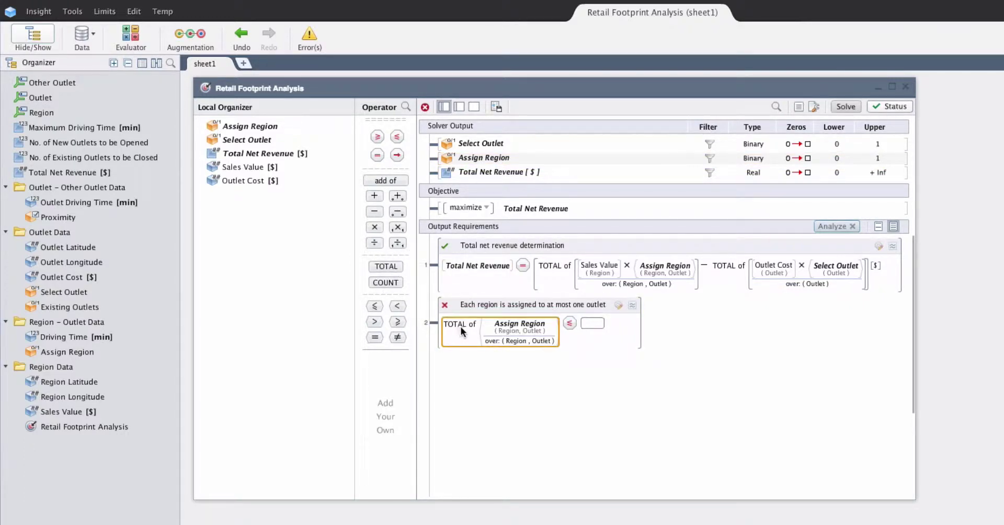
left_click(473, 332)
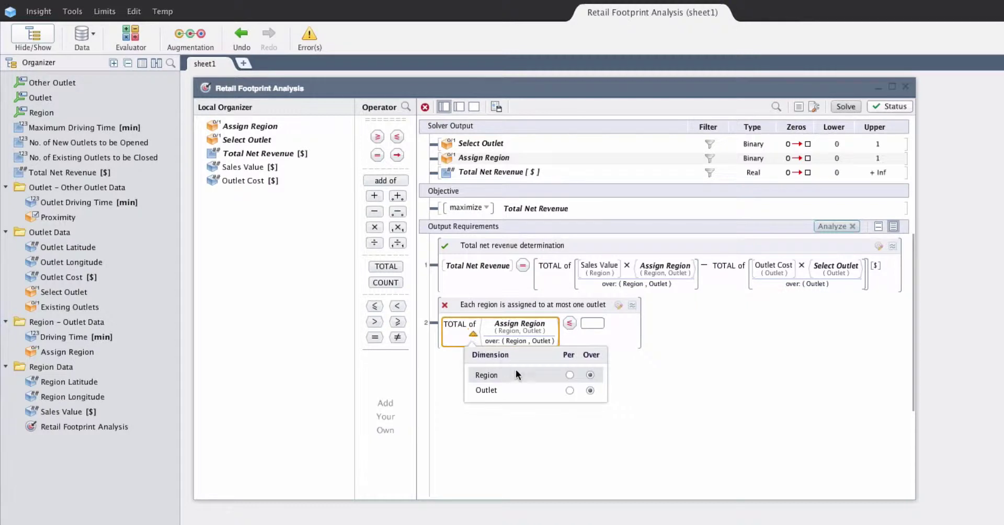
left_click(569, 375)
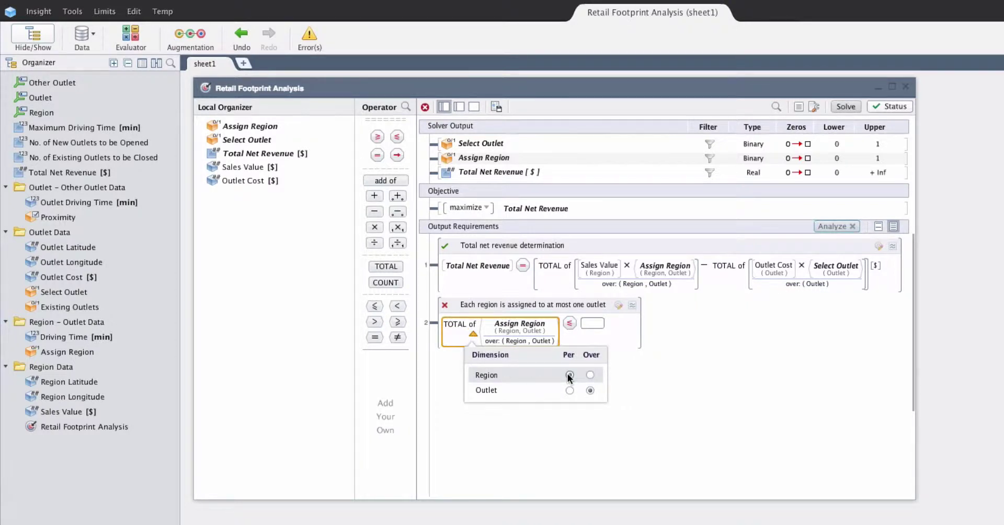
left_click(633, 380)
left_click(574, 334)
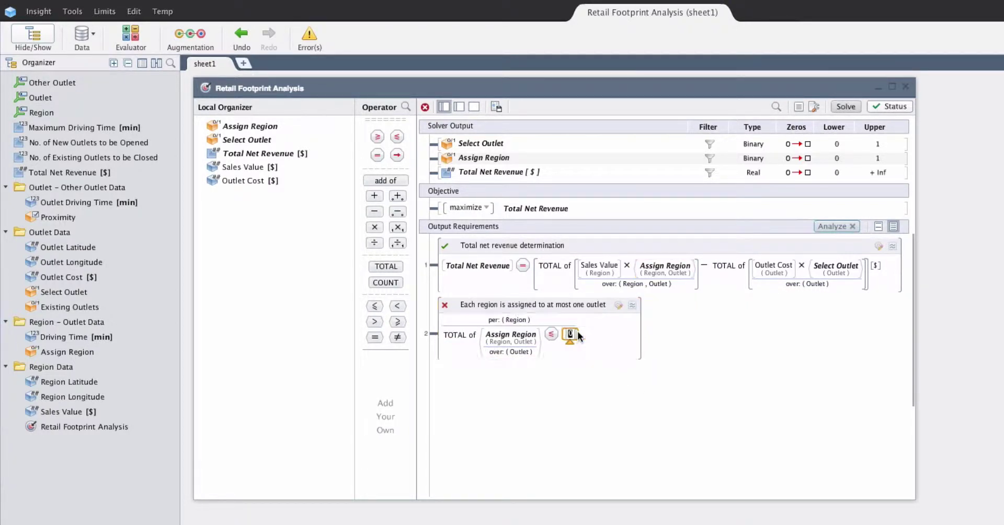
type("1")
left_click(586, 378)
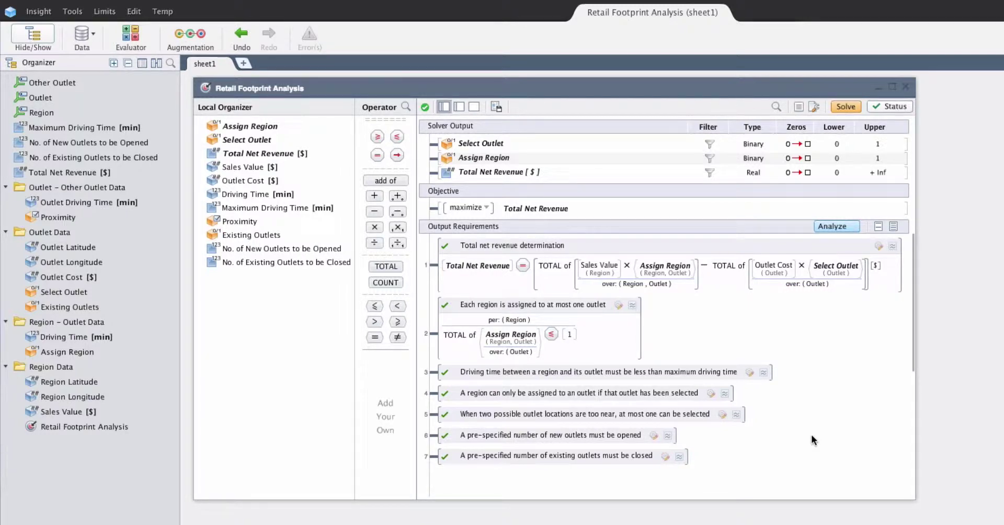
Expand all output requirements to review their expressions, and solve the Retail Footprint Analysis model.
left_click(894, 229)
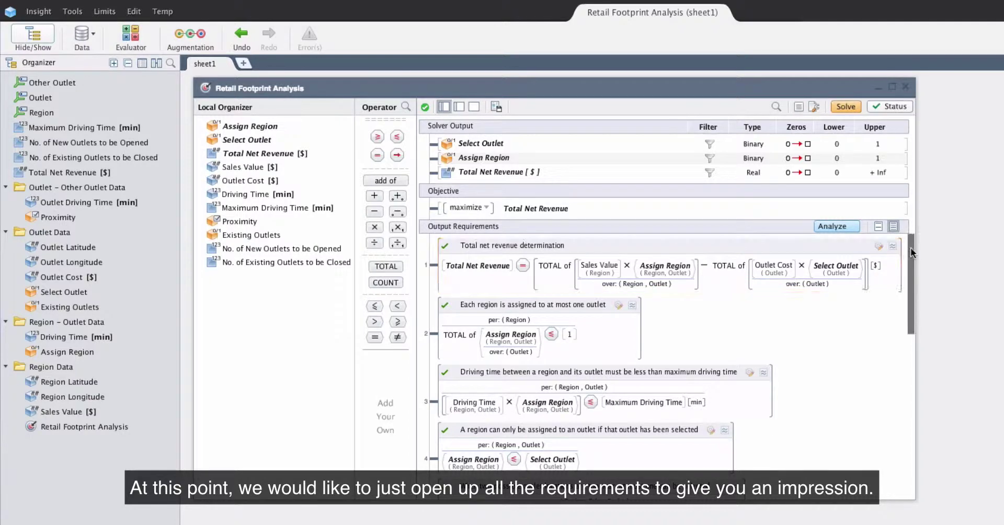
left_click_drag(911, 246, 918, 328)
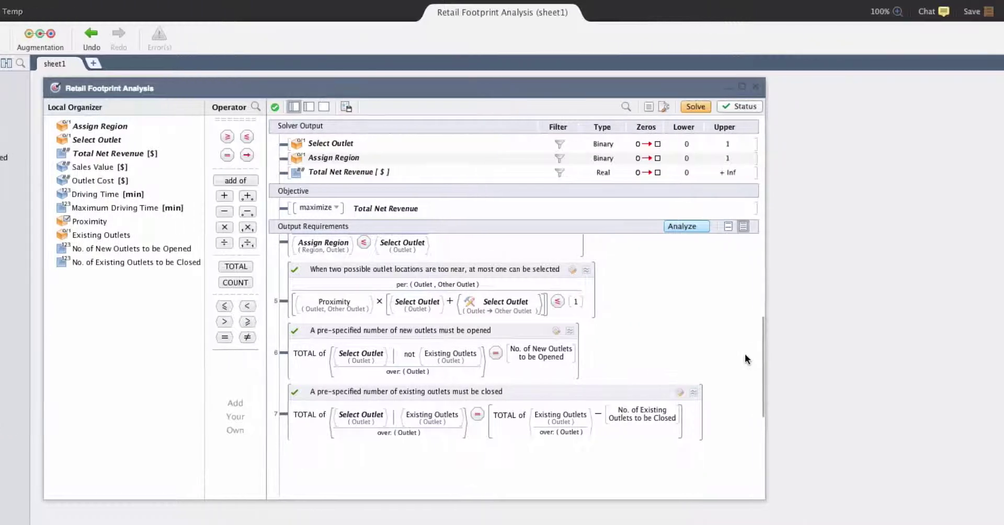
left_click(700, 109)
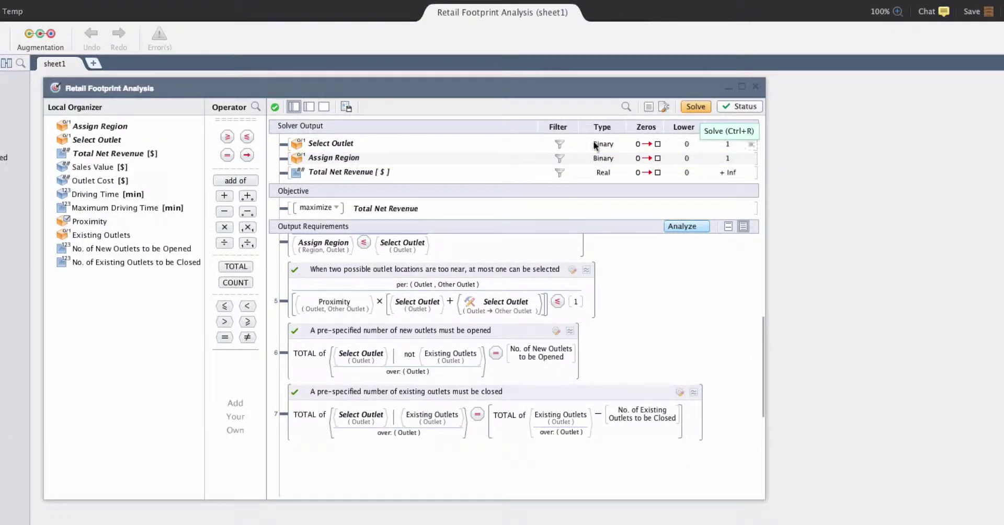
Show the Select Outlet and Total Net Revenue solver results as tables and arrange them beside the model window.
left_click(488, 144)
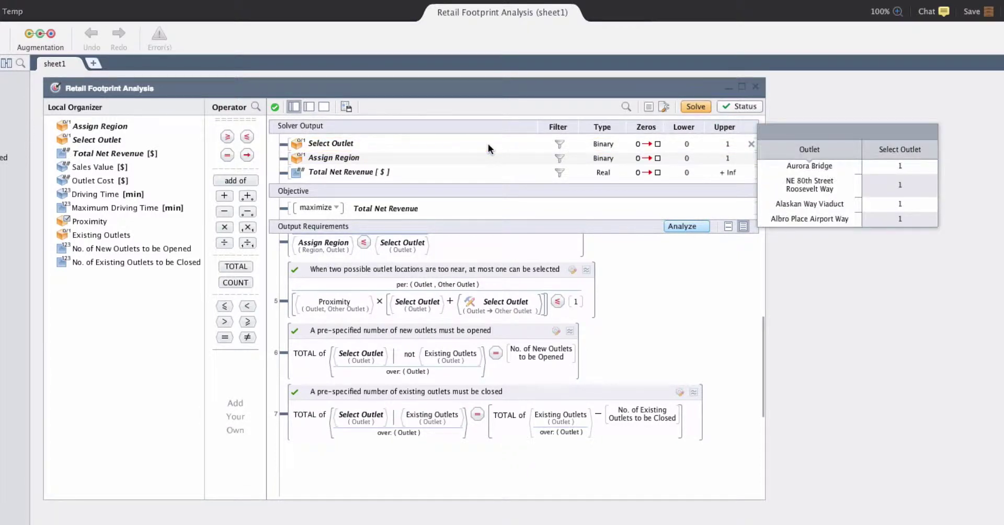
left_click(481, 174)
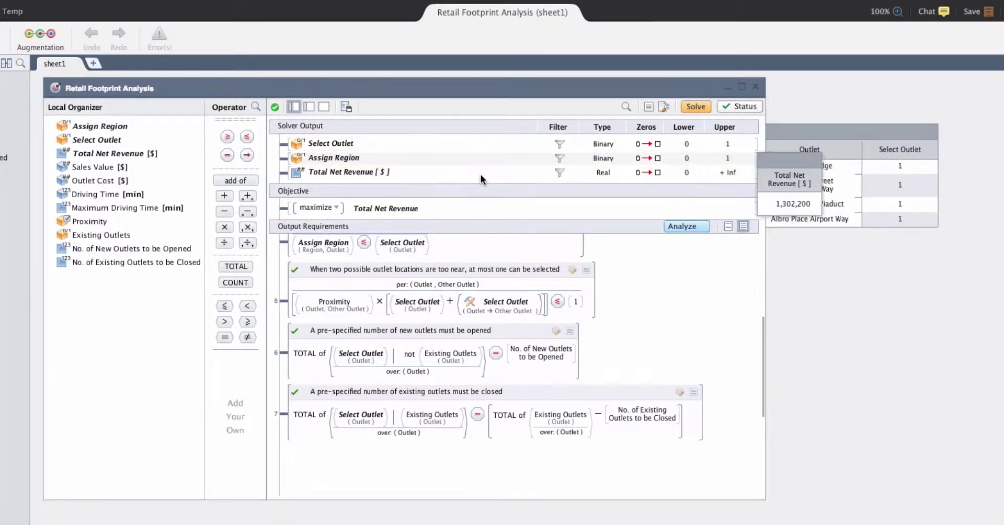
left_click_drag(784, 166, 819, 245)
left_click_drag(836, 130, 865, 116)
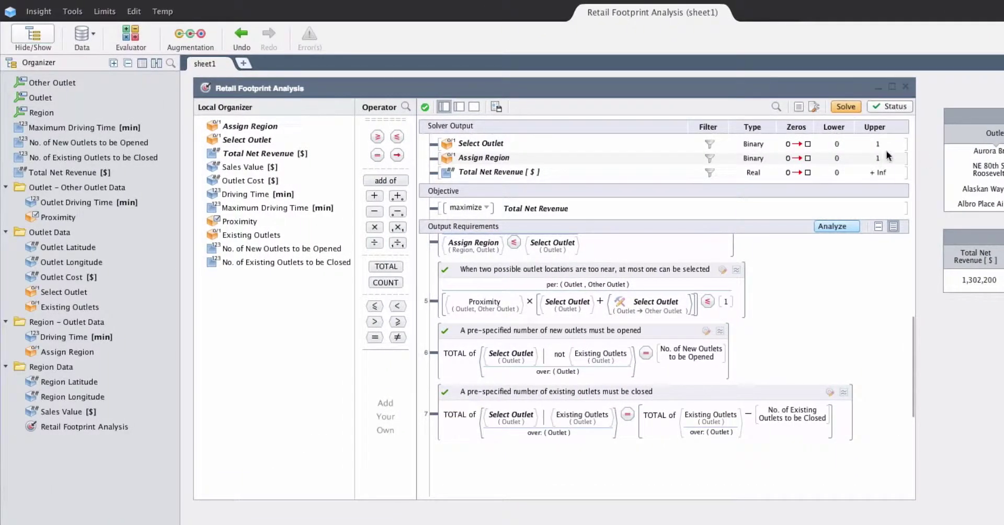
Create a what-if analysis named "Analyze Footprint" on a new sheet and place its window beside the organizer.
left_click(243, 63)
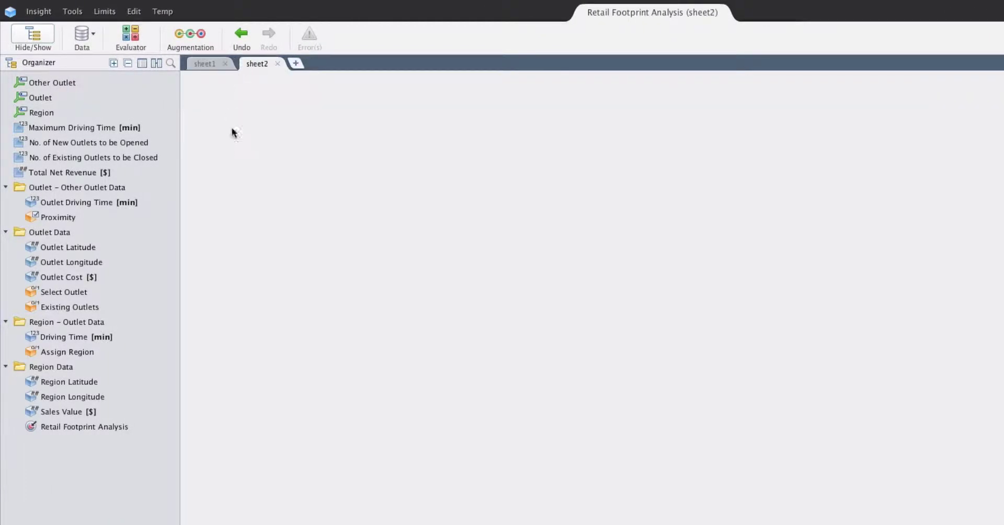
right_click(122, 425)
left_click(201, 428)
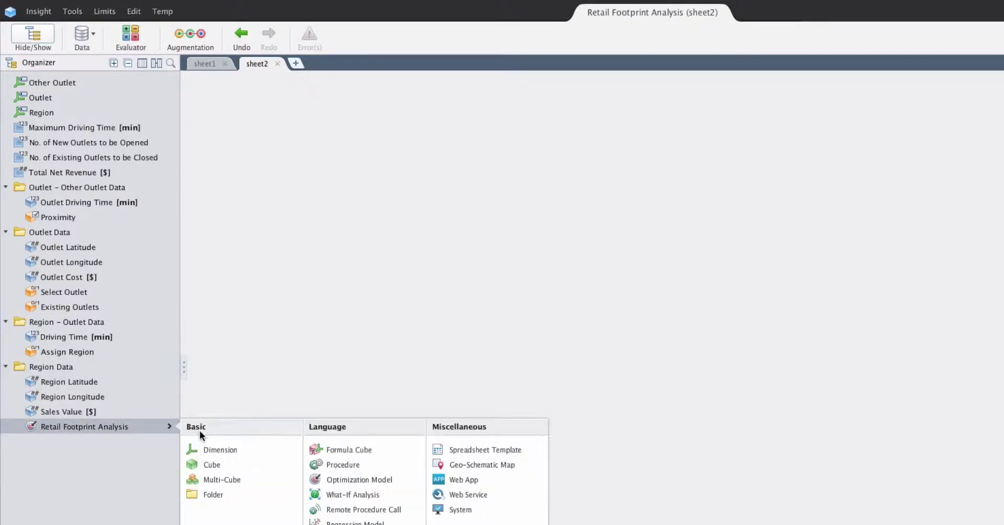
left_click(320, 496)
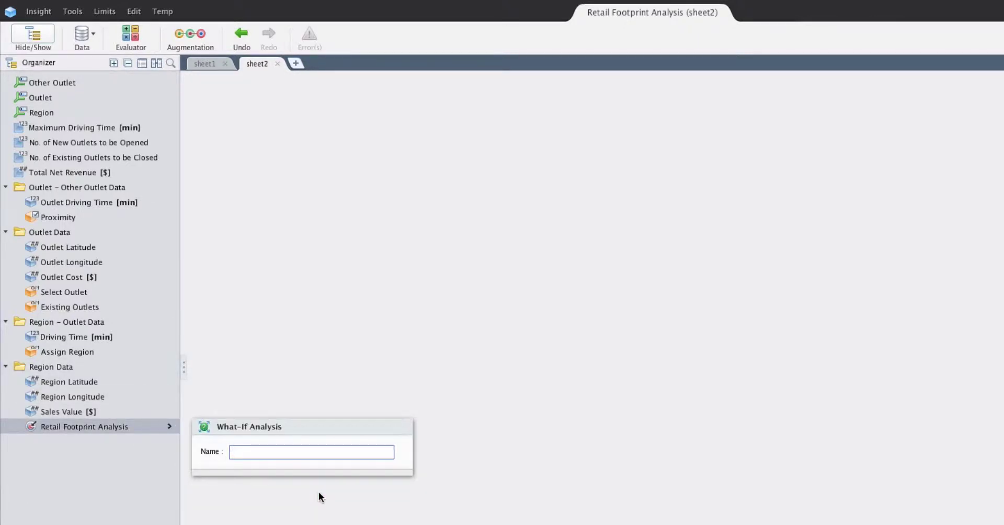
type("Analyze R")
type("ootprint")
key("Return")
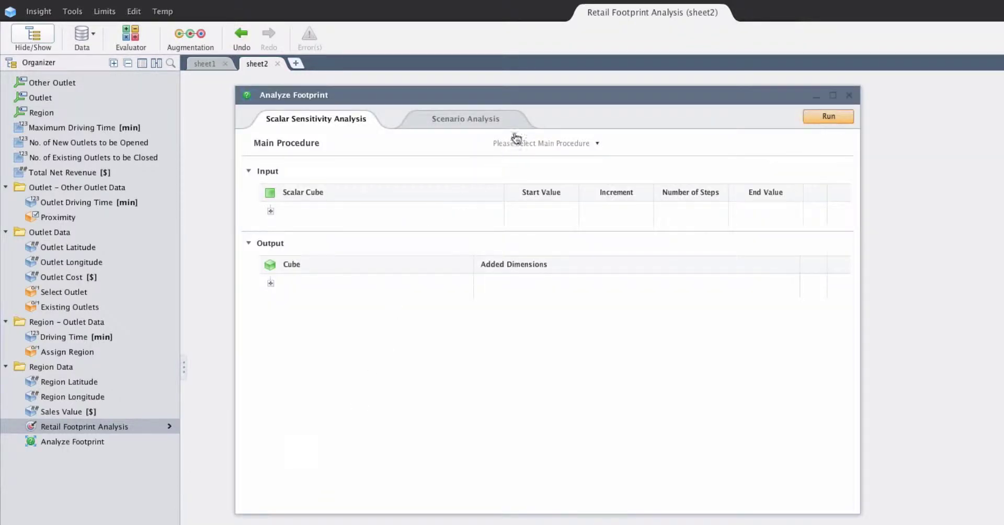
left_click_drag(542, 97, 498, 89)
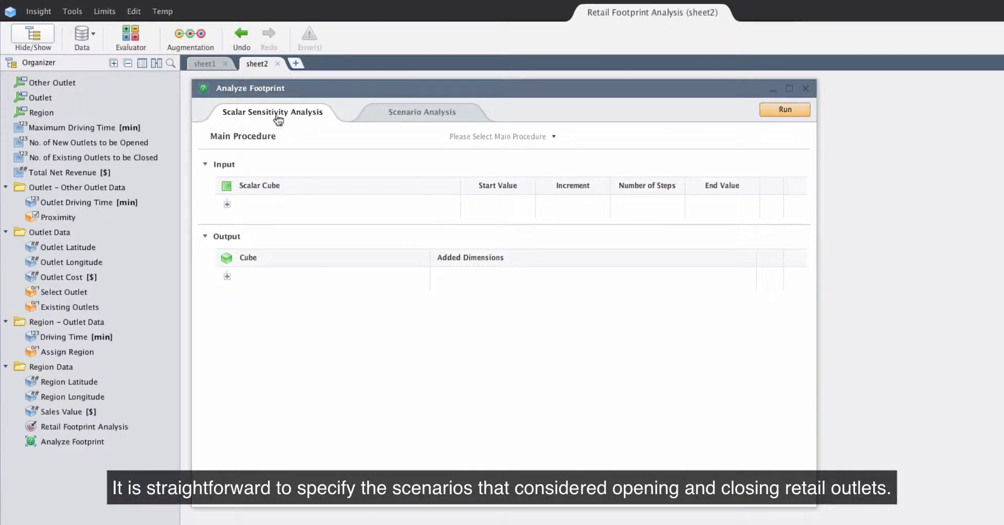
Add No. of New Outlets to be Opened and No. of Existing Outlets to be Closed as sensitivity inputs with 2 steps each.
left_click_drag(149, 142, 240, 184)
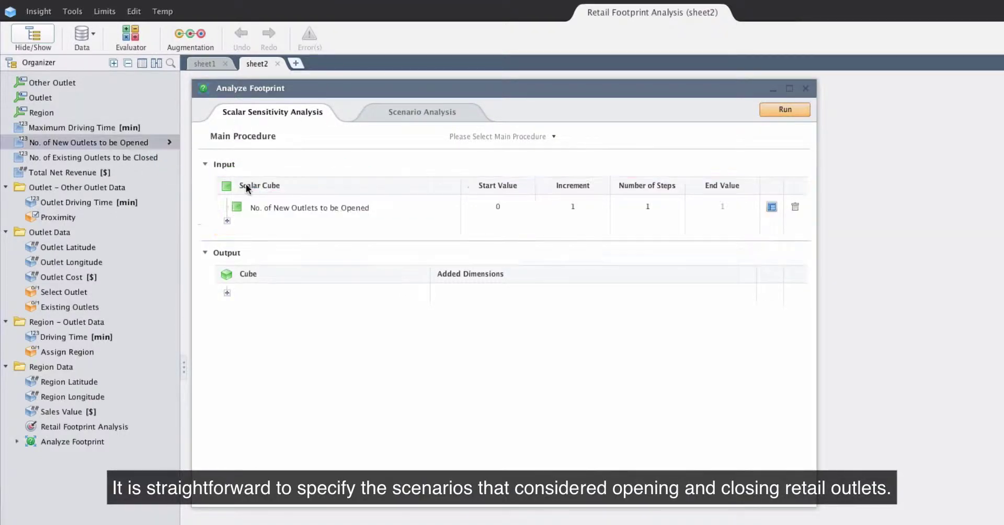
left_click_drag(153, 158, 291, 206)
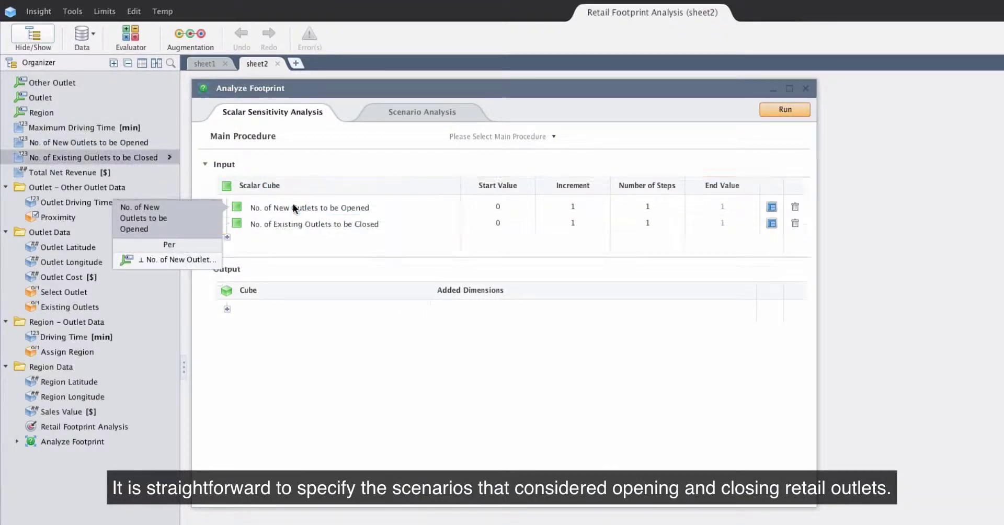
double_click(649, 207)
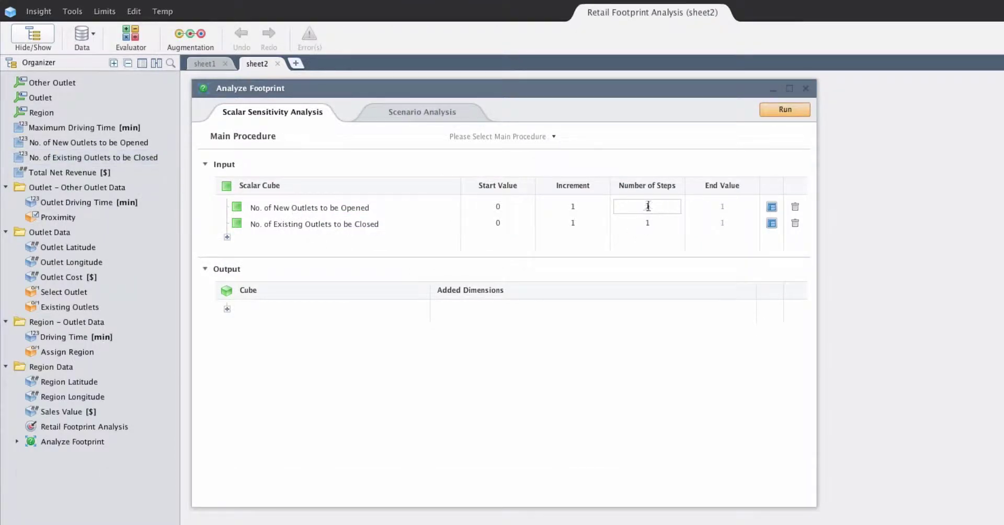
double_click(649, 207)
type("2")
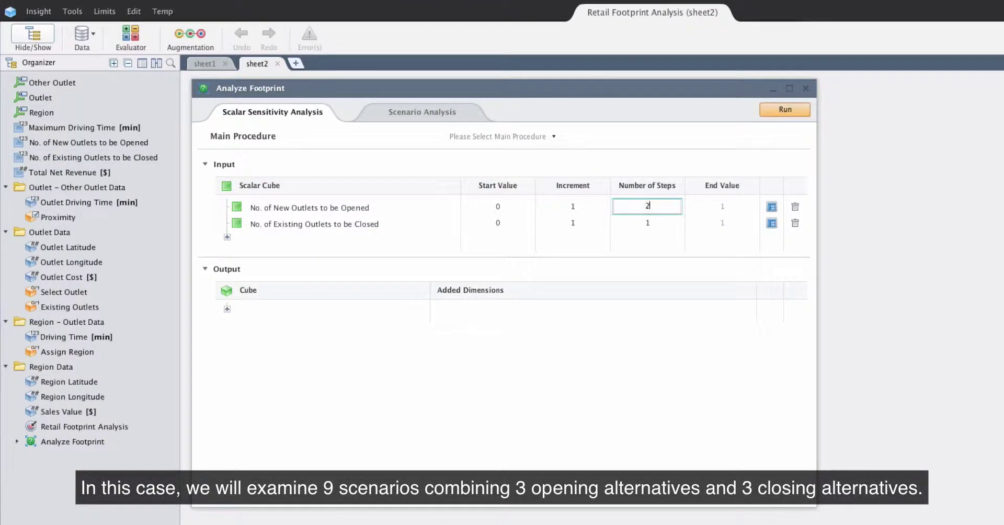
left_click(651, 224)
double_click(655, 224)
type("2")
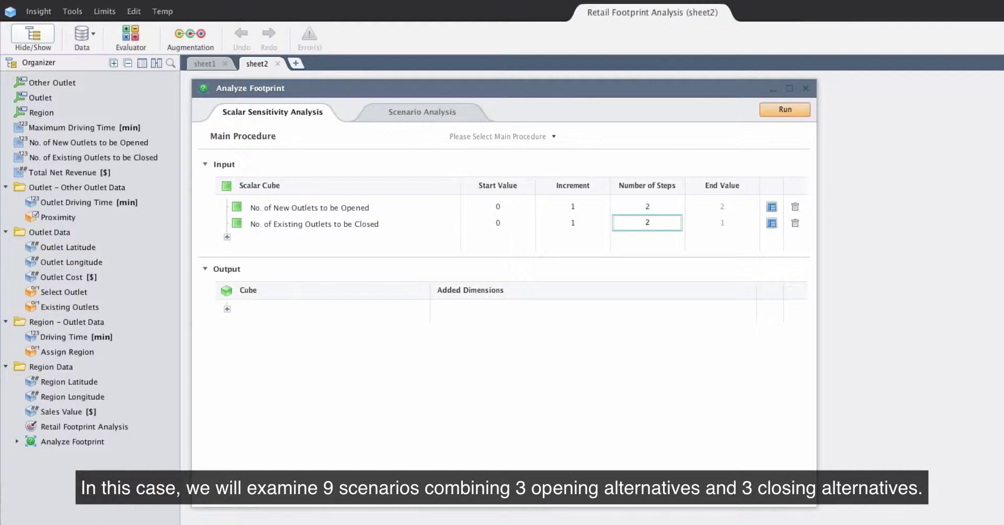
left_click(649, 262)
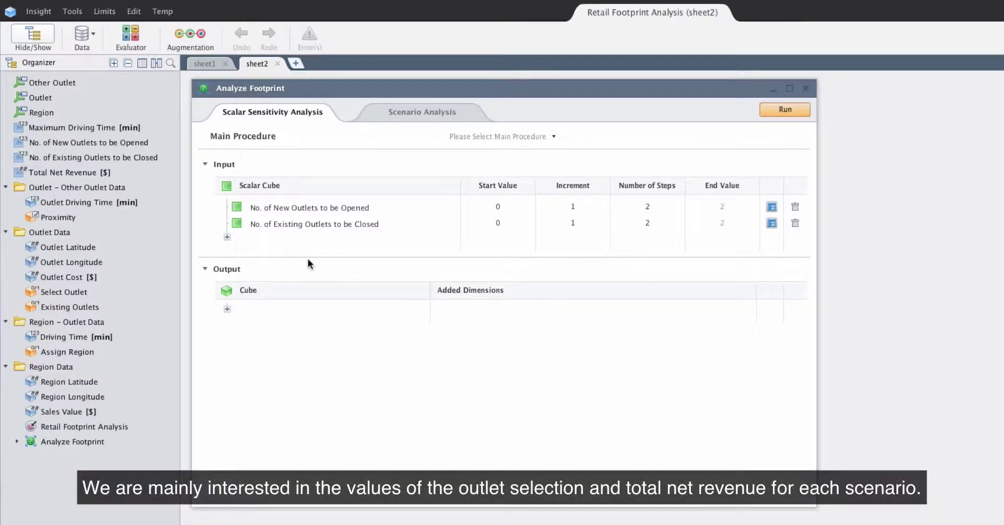
Add Total Net Revenue and Select Outlet as output cubes of the scalar sensitivity analysis.
left_click_drag(131, 173, 251, 307)
left_click_drag(142, 293, 274, 311)
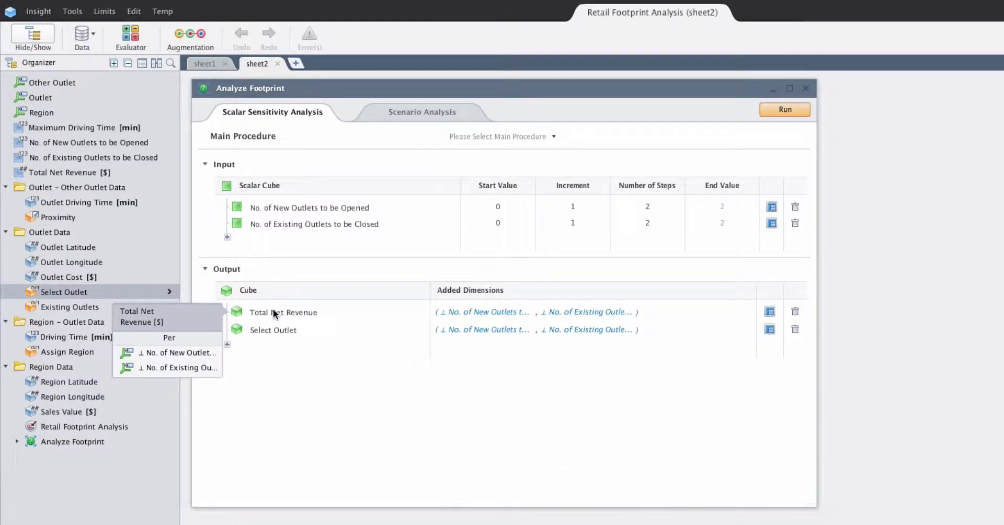
Create a procedure named "Solve" that solves the Retail Footprint Analysis model, and close its editor.
right_click(149, 440)
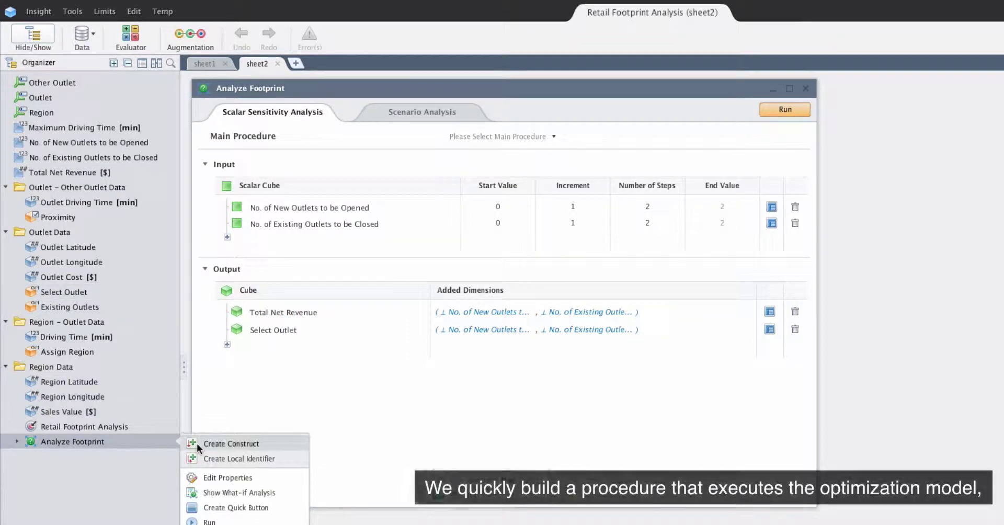
left_click(197, 443)
left_click(326, 478)
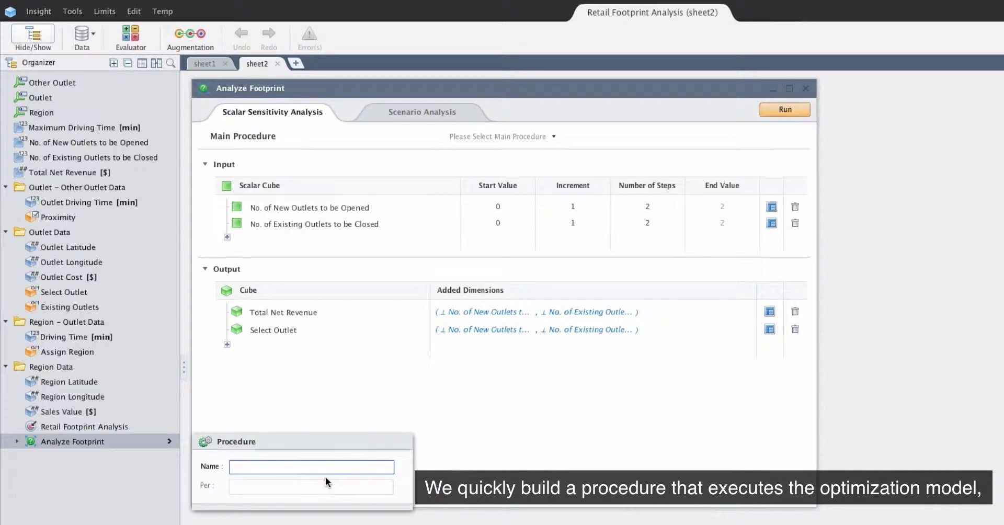
type("Solve")
key("Return")
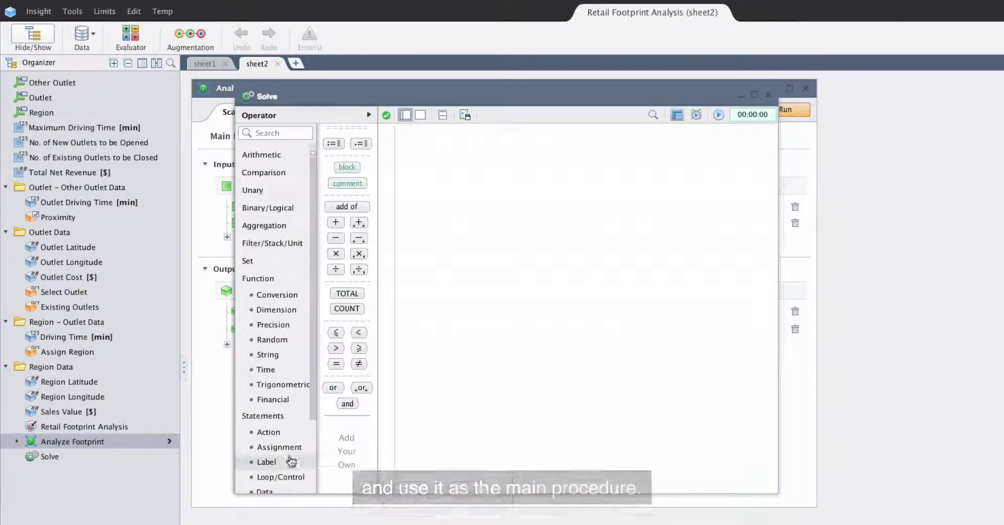
left_click_drag(129, 429, 396, 231)
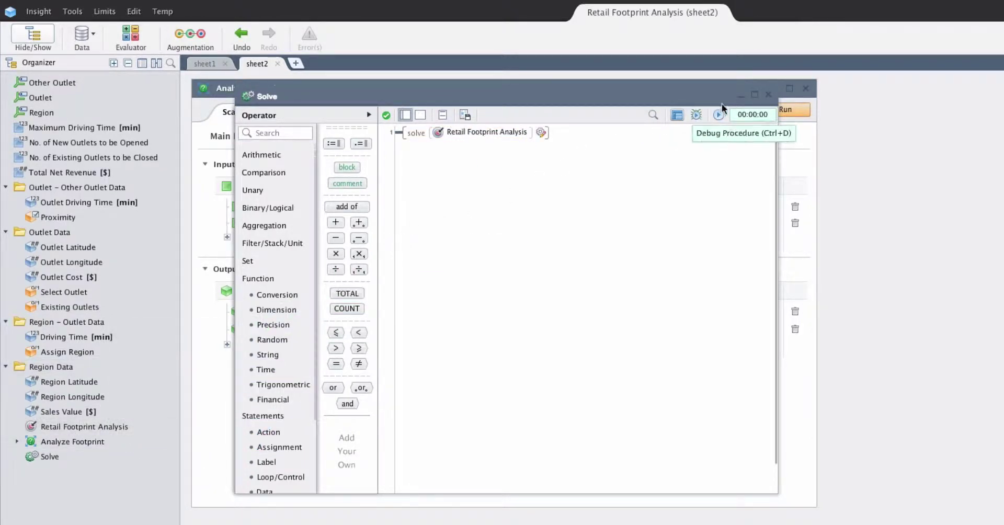
left_click(768, 95)
Set Solve as the main procedure of the Analyze Footprint sensitivity analysis and run it.
left_click(544, 138)
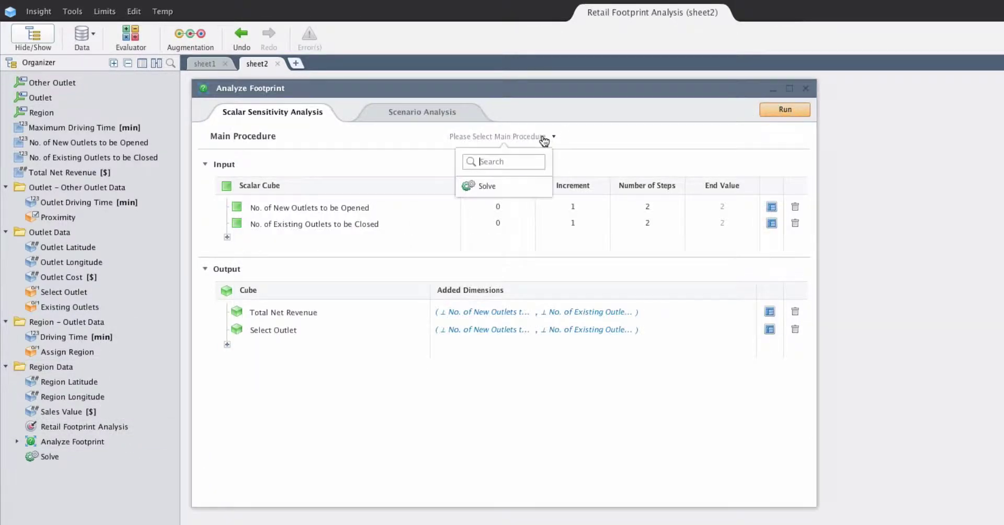
left_click(532, 183)
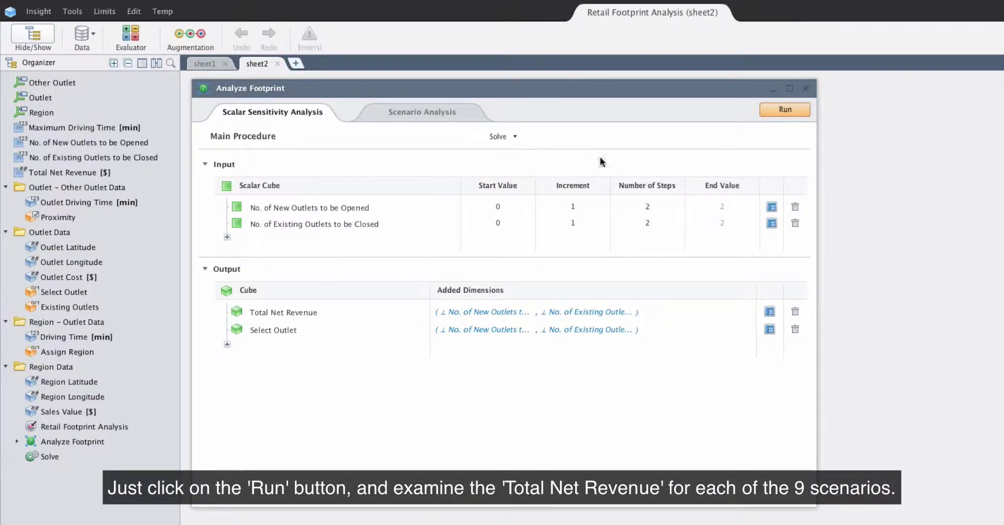
left_click(772, 113)
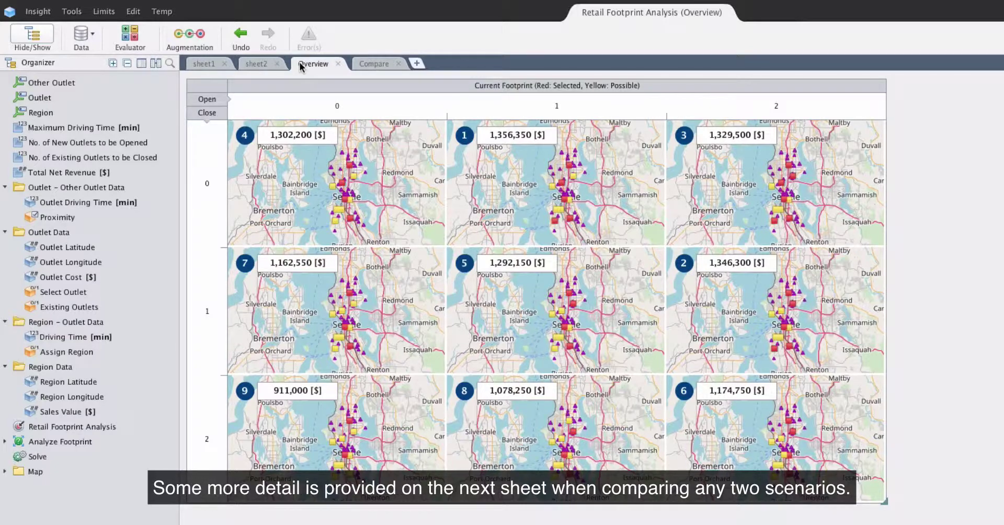
On the Compare sheet, set the left scenario to Open 1 and the right scenario to Open 2, Close 1.
left_click(364, 67)
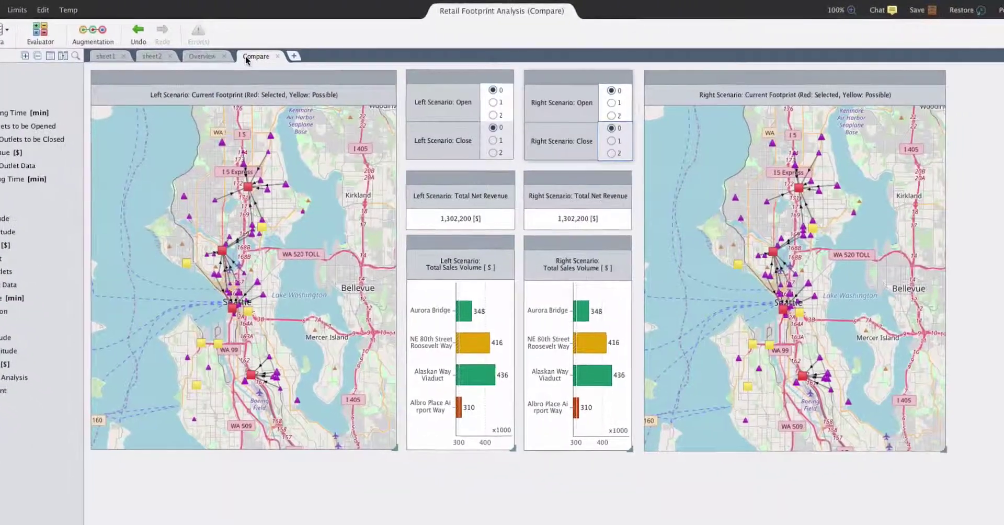
left_click(494, 103)
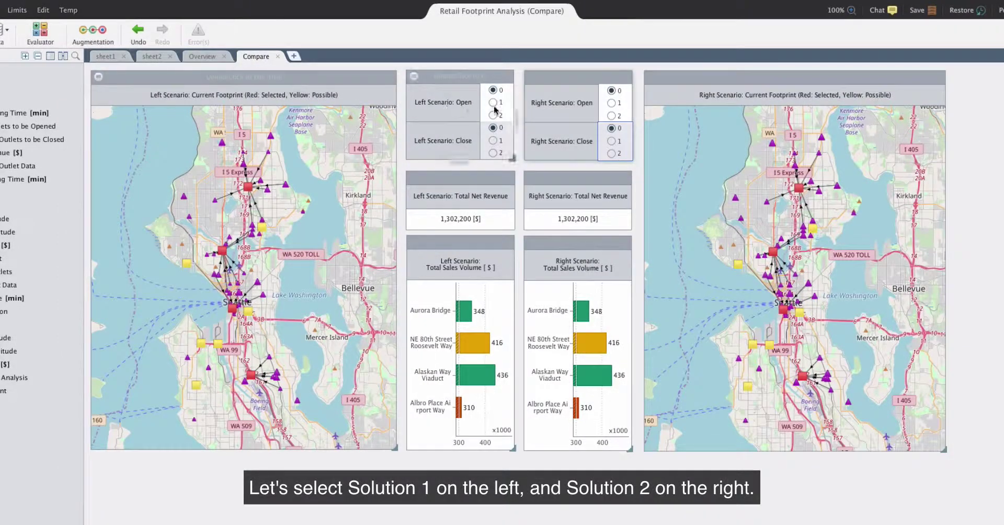
left_click(612, 115)
left_click(611, 141)
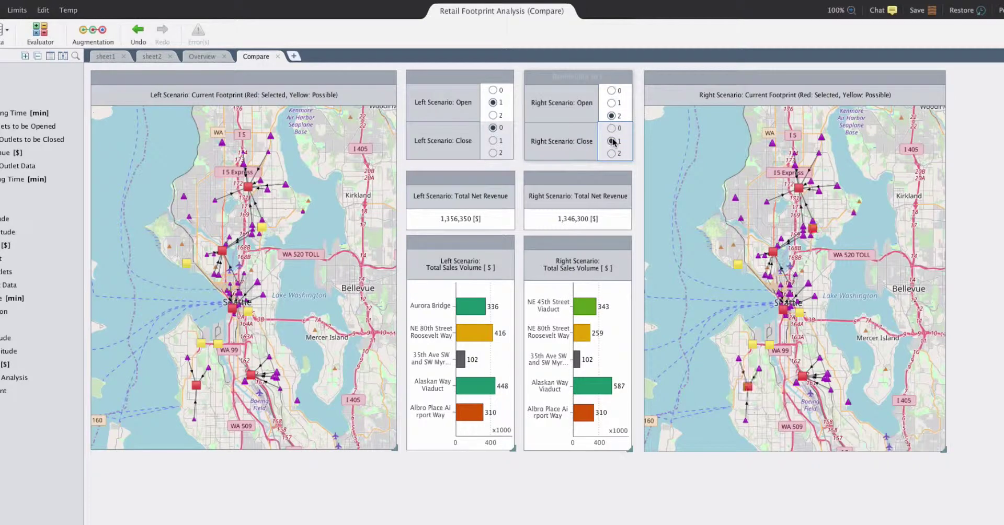